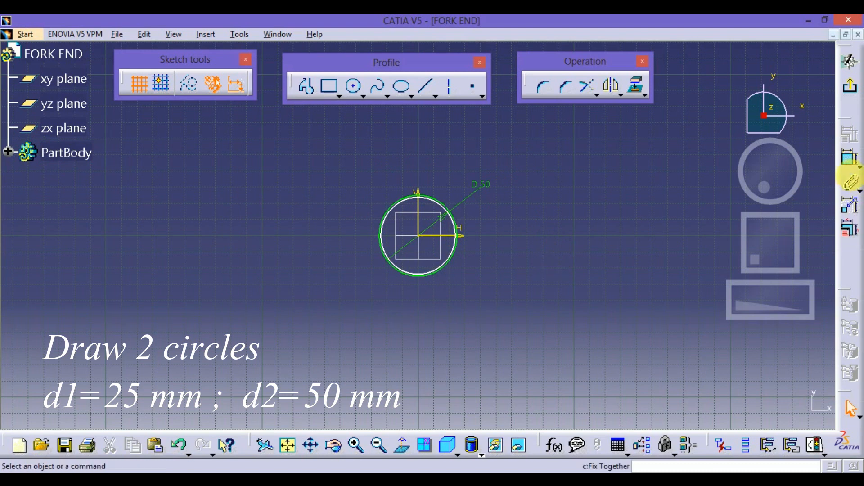
Step: Dimension the inner circle's diameter, set it to 25 mm, and leave the sketch
{"action": "mouse_move", "coordinate": [536, 244]}
{"action": "middle_mouse_down", "text": "ctrl"}
{"action": "mouse_move", "coordinate": [534, 158]}
{"action": "mouse_move", "coordinate": [534, 173]}
{"action": "middle_mouse_up", "text": "ctrl"}
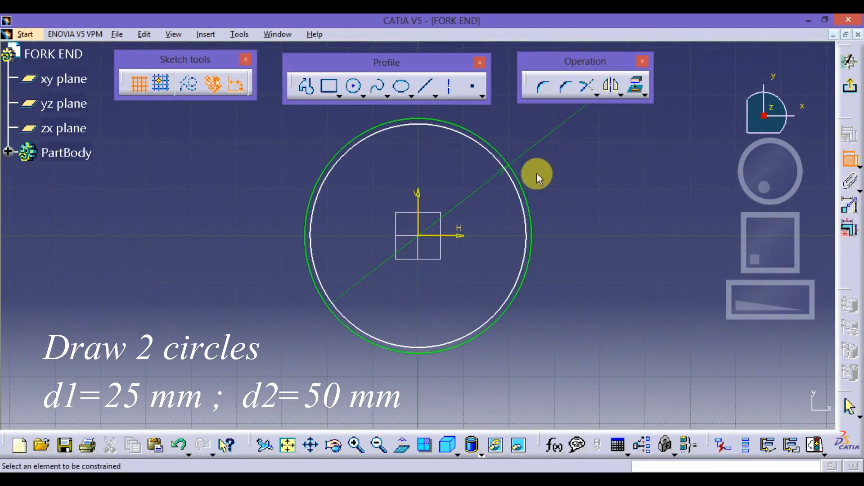
{"action": "left_click", "coordinate": [524, 207]}
{"action": "left_click", "coordinate": [566, 183]}
{"action": "double_click", "coordinate": [569, 182]}
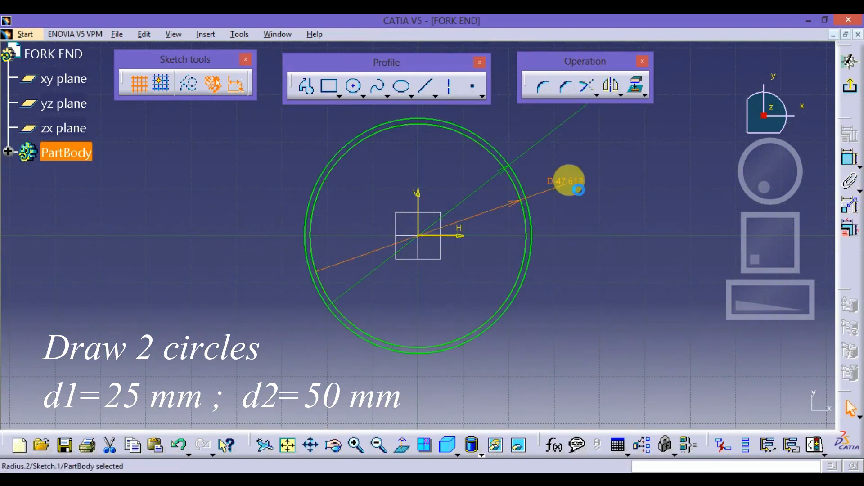
{"action": "type", "text": "25"}
{"action": "key", "text": "Return"}
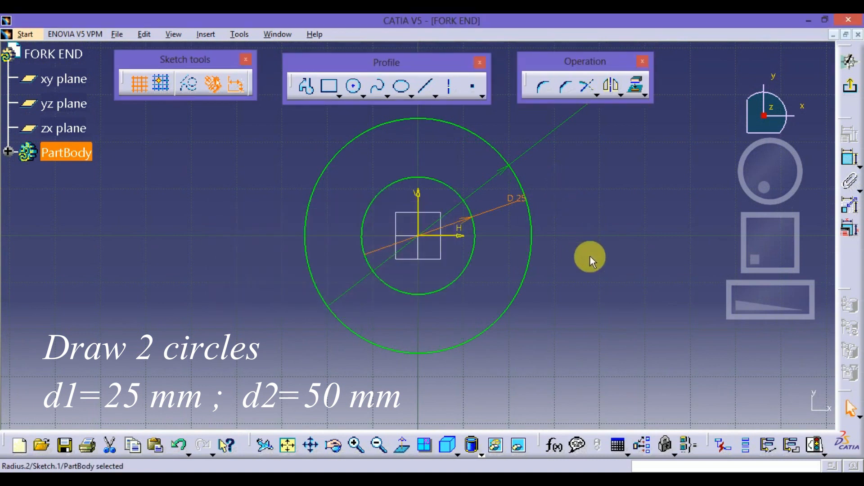
{"action": "left_click", "coordinate": [849, 85]}
Step: Pad the two-circle sketch with a length of 32 mm and mirrored extent to form the hollow cylinder
{"action": "left_click", "coordinate": [243, 106]}
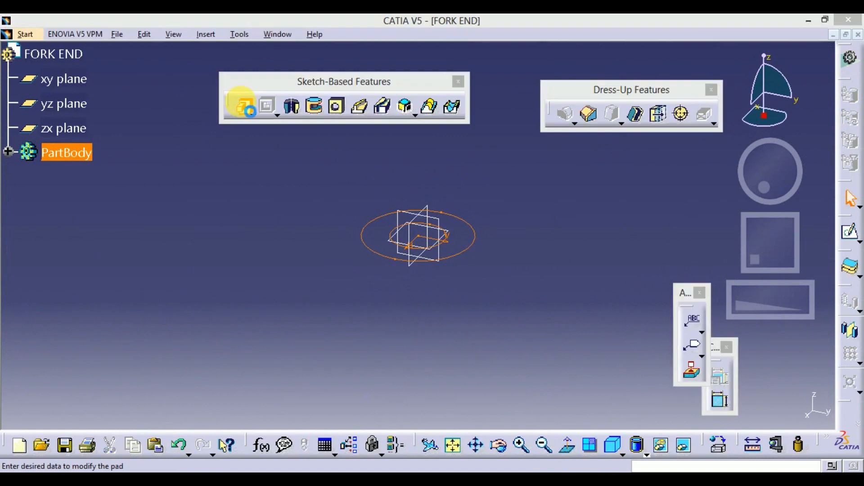
{"action": "left_click", "coordinate": [598, 298]}
{"action": "middle_click_drag", "start_coordinate": [530, 332], "coordinate": [497, 274]}
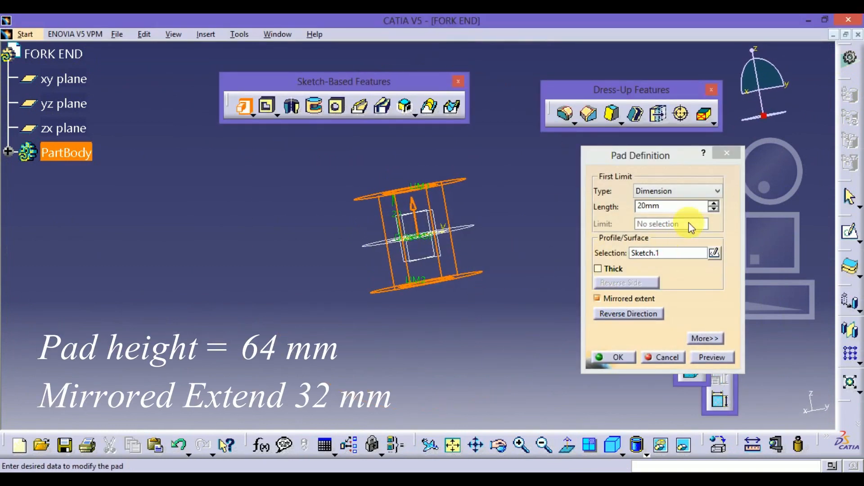
{"action": "double_click", "coordinate": [693, 205]}
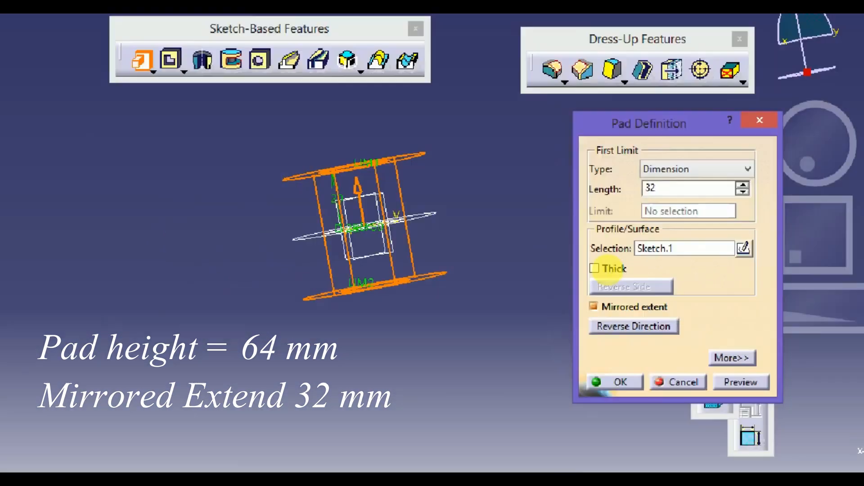
{"action": "key", "text": "Tab"}
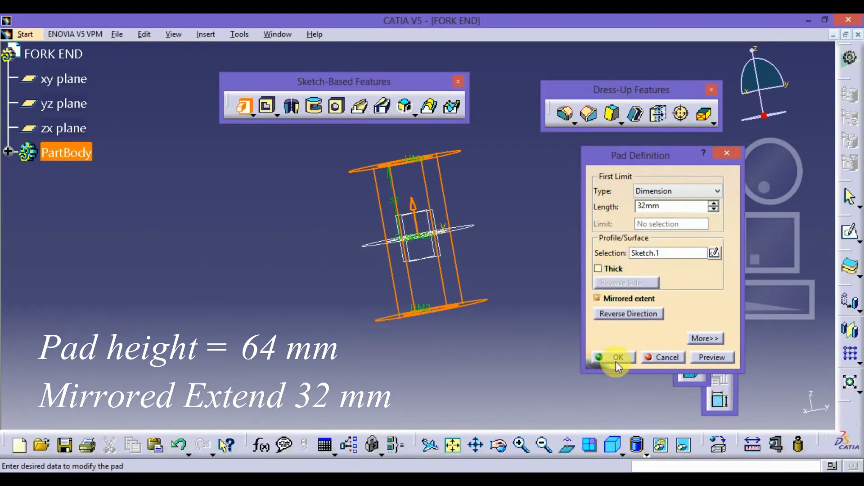
{"action": "left_click", "coordinate": [616, 359]}
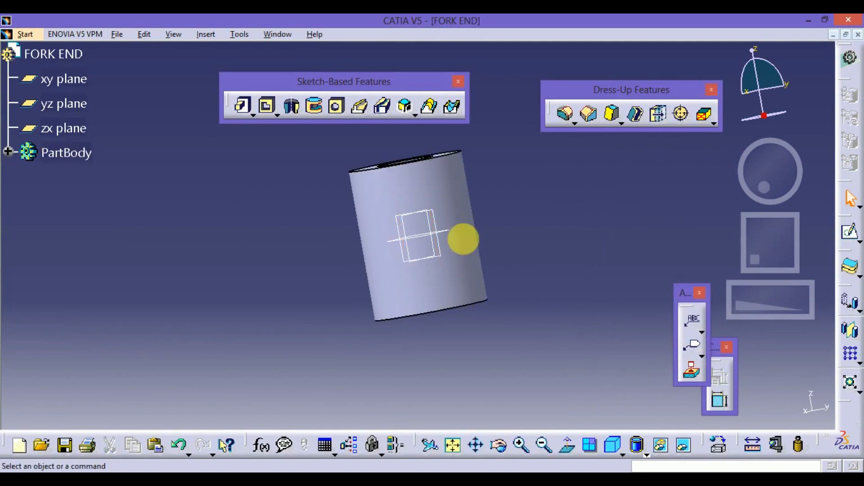
Step: Start a sketch on the yz plane and draw a rectangle about 93 mm by 28 mm across the cylinder's middle
{"action": "left_click", "coordinate": [74, 110]}
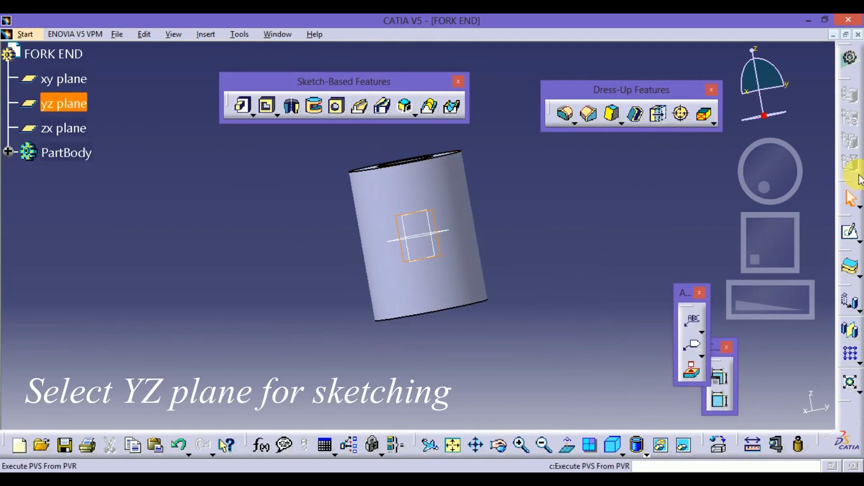
{"action": "left_click", "coordinate": [849, 233]}
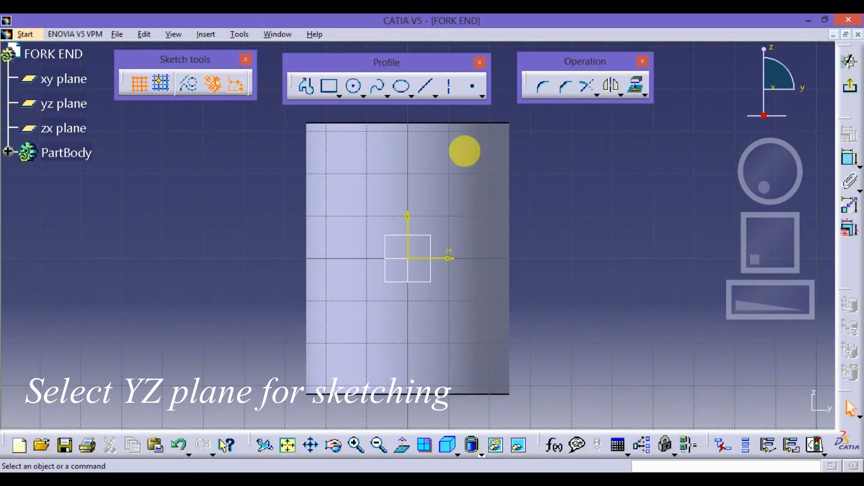
{"action": "left_click", "coordinate": [328, 91]}
{"action": "left_click", "coordinate": [225, 191]}
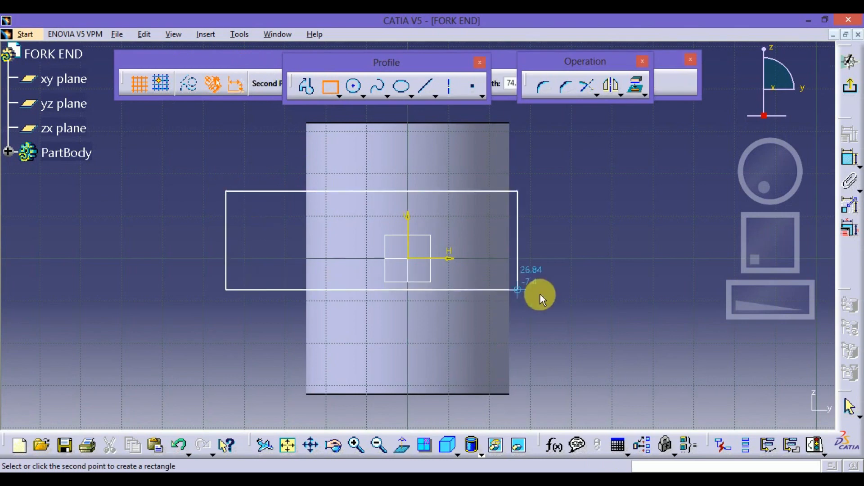
{"action": "left_click", "coordinate": [609, 308]}
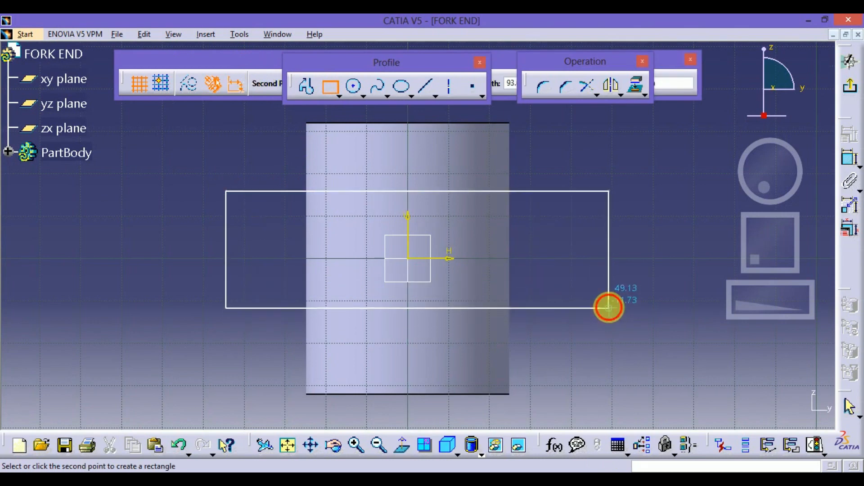
Step: Dimension the rectangle's vertical side and set it to 28 mm
{"action": "left_click", "coordinate": [850, 157]}
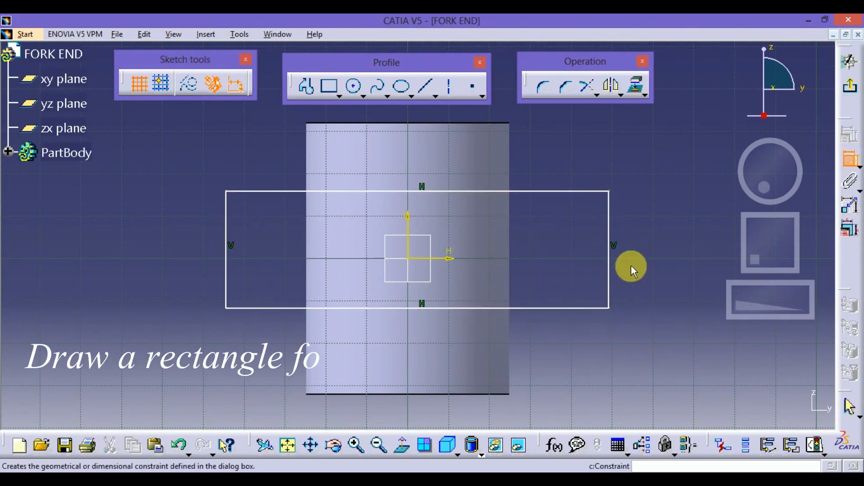
{"action": "left_click", "coordinate": [609, 276]}
{"action": "left_click", "coordinate": [651, 246]}
{"action": "double_click", "coordinate": [654, 244]}
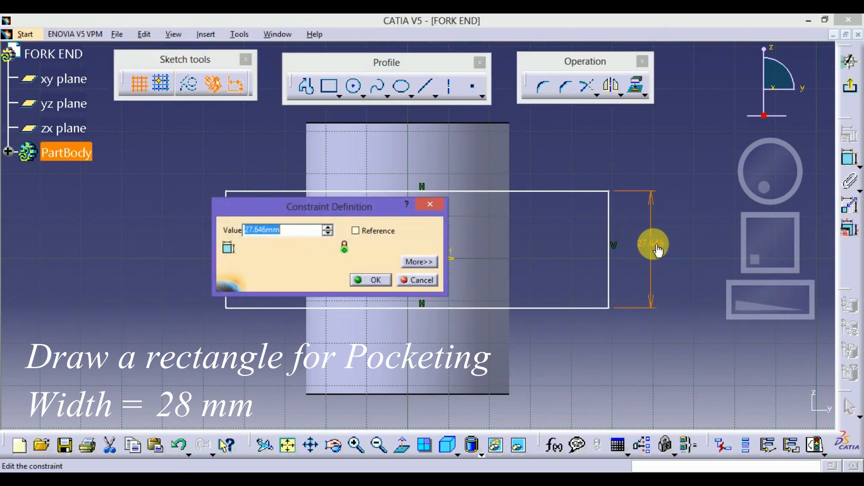
{"action": "type", "text": "28"}
{"action": "key", "text": "Return"}
Step: Constrain the rectangle's upper edge to 14 mm from the horizontal axis and leave the sketch
{"action": "left_click", "coordinate": [853, 163]}
{"action": "left_click", "coordinate": [486, 190]}
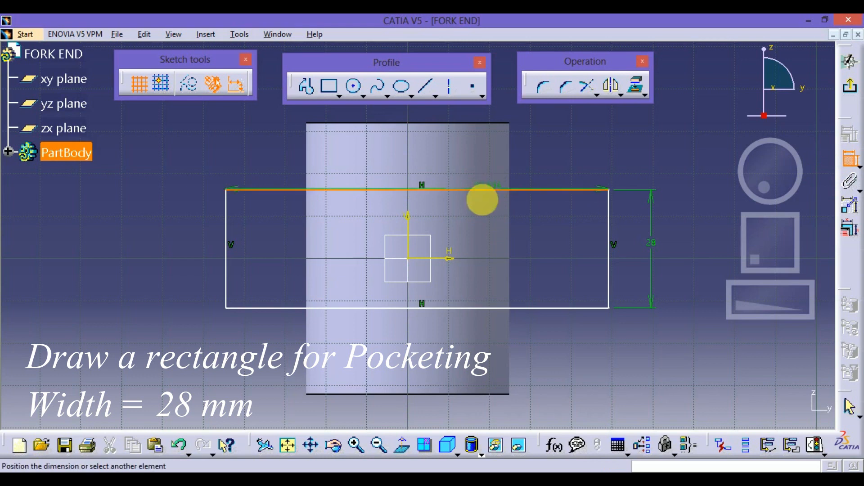
{"action": "left_click", "coordinate": [439, 259]}
{"action": "left_click", "coordinate": [174, 224]}
{"action": "double_click", "coordinate": [179, 227]}
{"action": "type", "text": "1"}
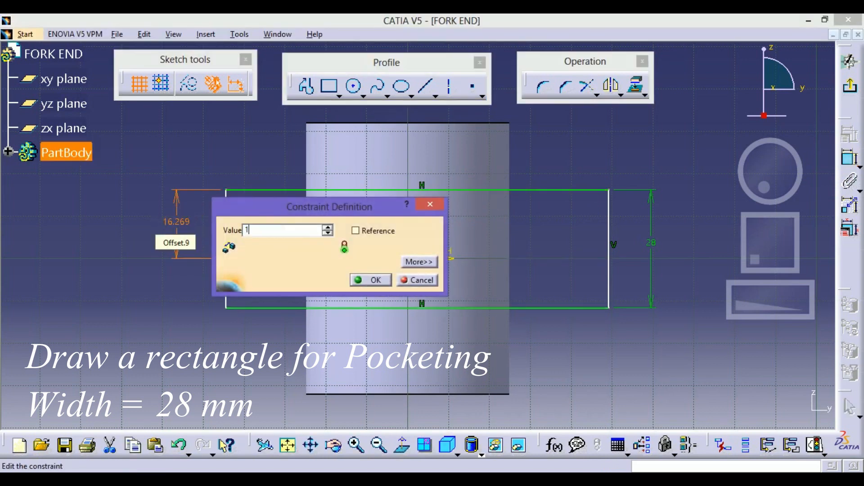
{"action": "type", "text": "4mm"}
{"action": "key", "text": "Return"}
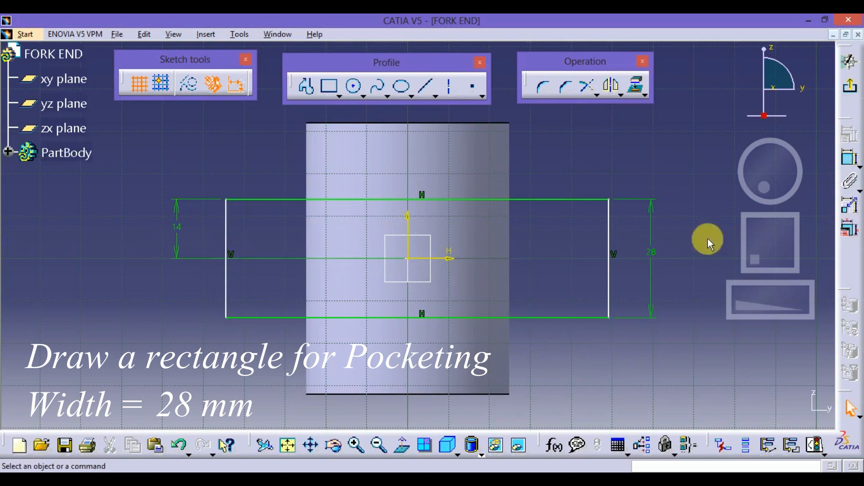
{"action": "left_click", "coordinate": [850, 86]}
Step: Pocket the rectangle sketch through the cylinder at 32 mm depth with mirrored extent
{"action": "middle_click_drag", "start_coordinate": [642, 232], "coordinate": [488, 245]}
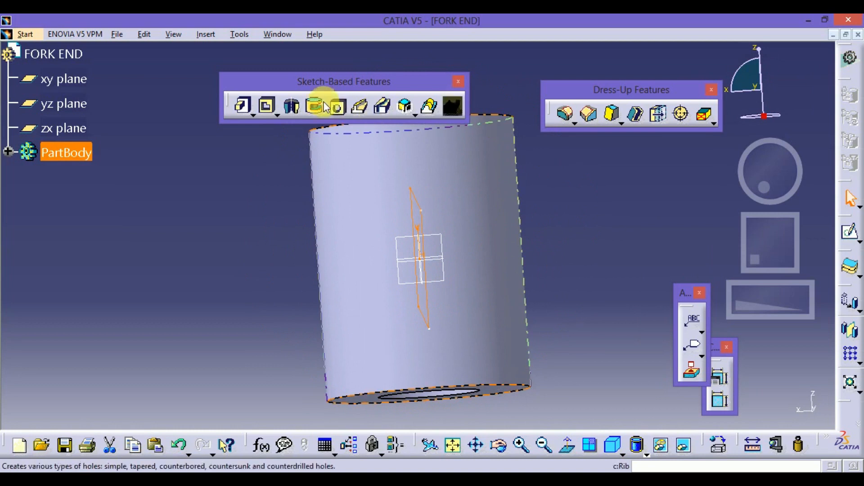
{"action": "left_click", "coordinate": [266, 107]}
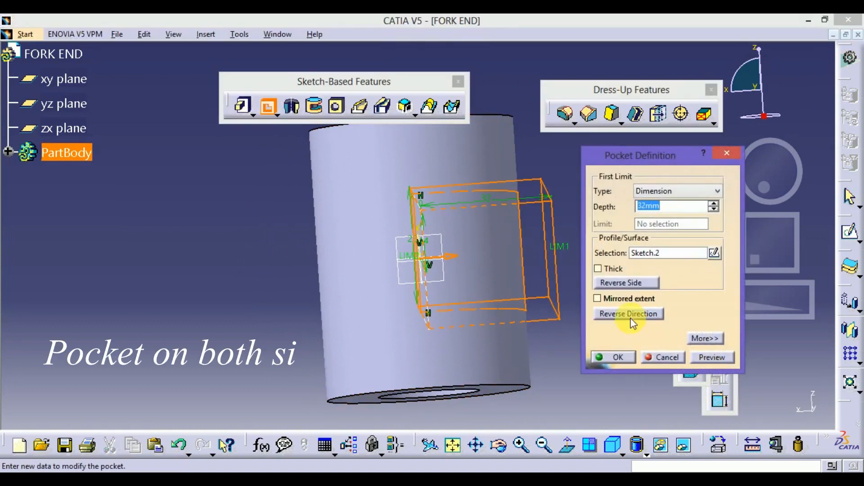
{"action": "left_click", "coordinate": [623, 303]}
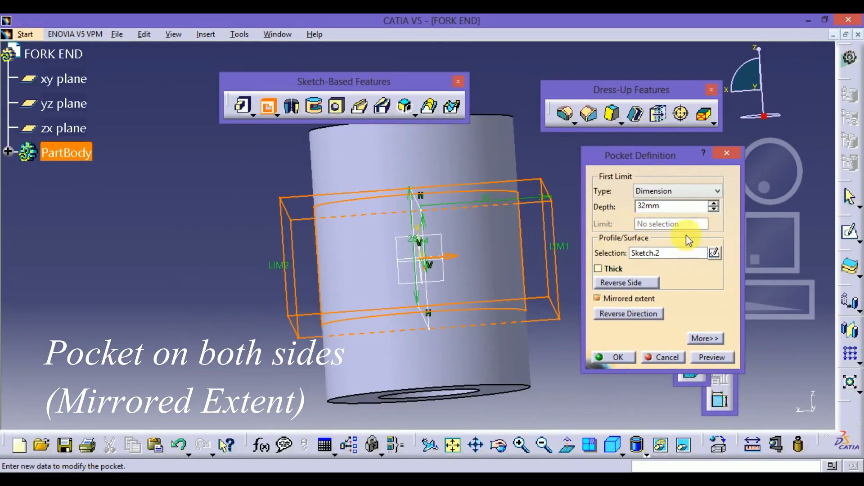
{"action": "middle_click_drag", "start_coordinate": [156, 257], "coordinate": [263, 256]}
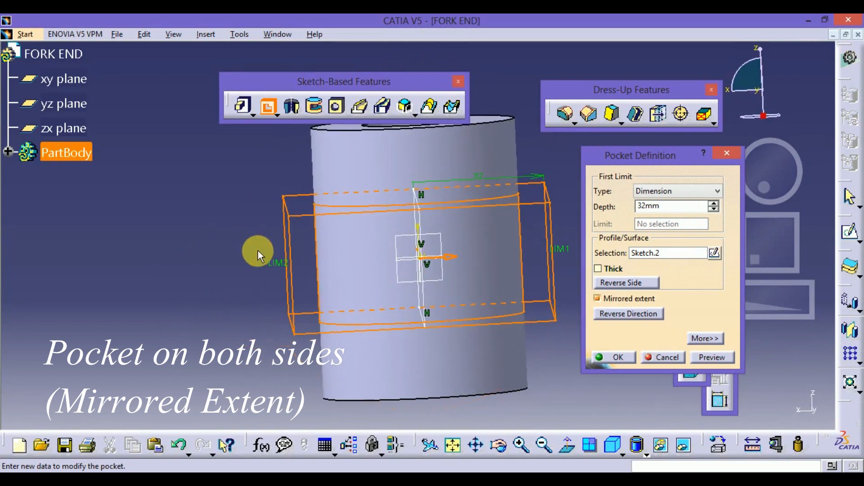
{"action": "left_click", "coordinate": [618, 359]}
Step: Open a new sketch on the yz plane
{"action": "left_click", "coordinate": [541, 297]}
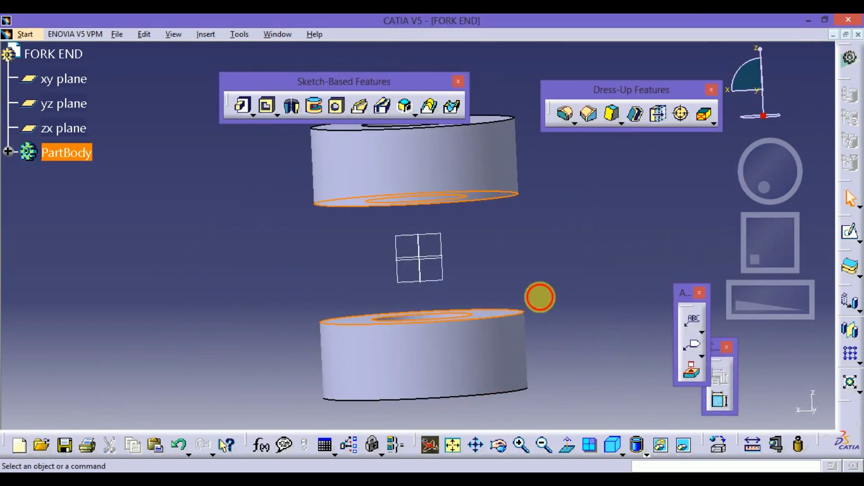
{"action": "middle_click_drag", "start_coordinate": [546, 262], "coordinate": [395, 293]}
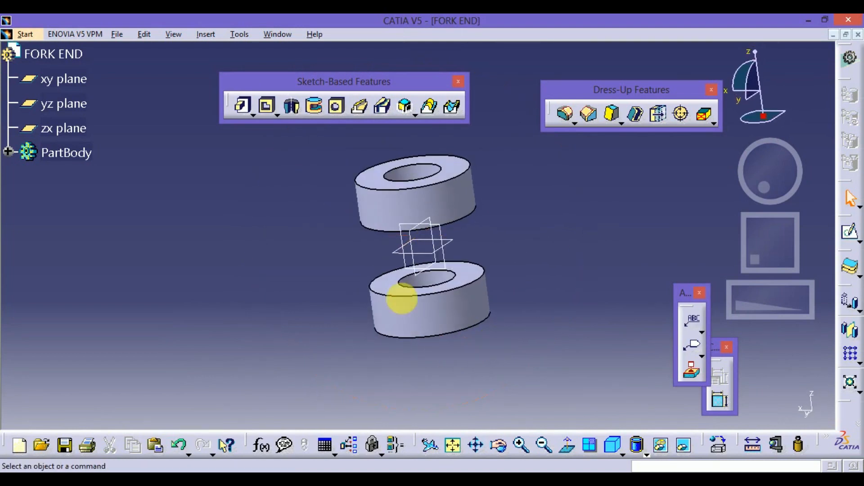
{"action": "left_click", "coordinate": [849, 231]}
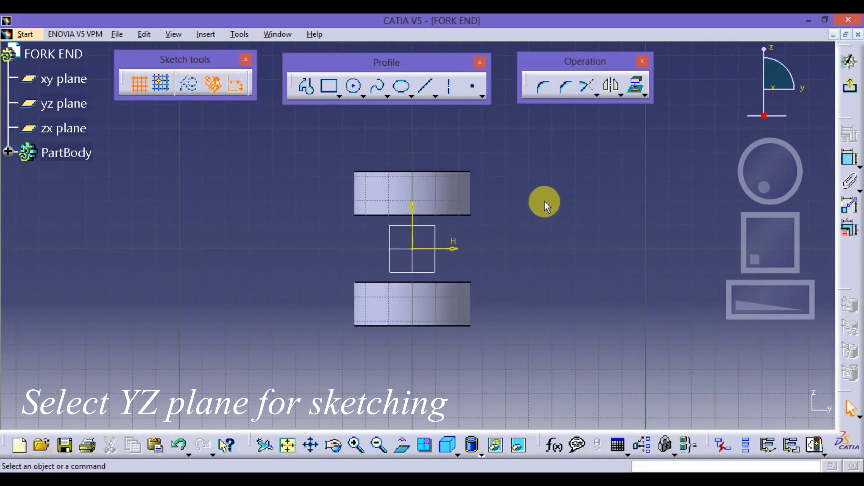
{"action": "left_click", "coordinate": [363, 95]}
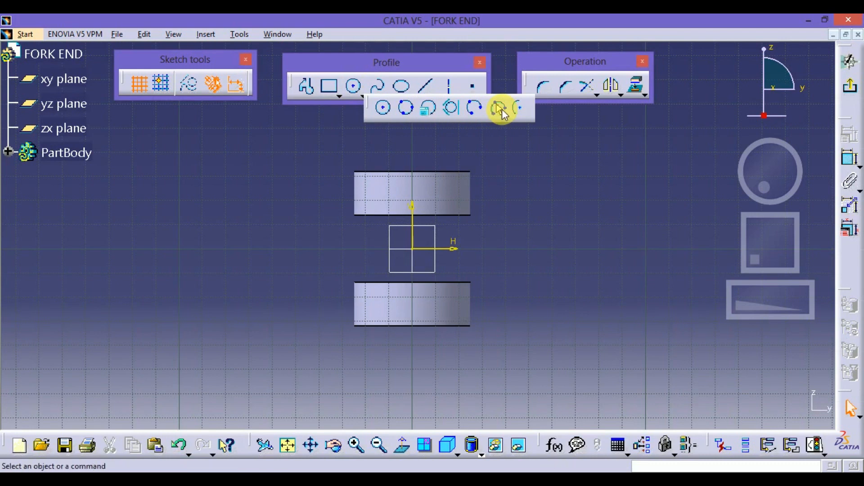
{"action": "left_click", "coordinate": [501, 109]}
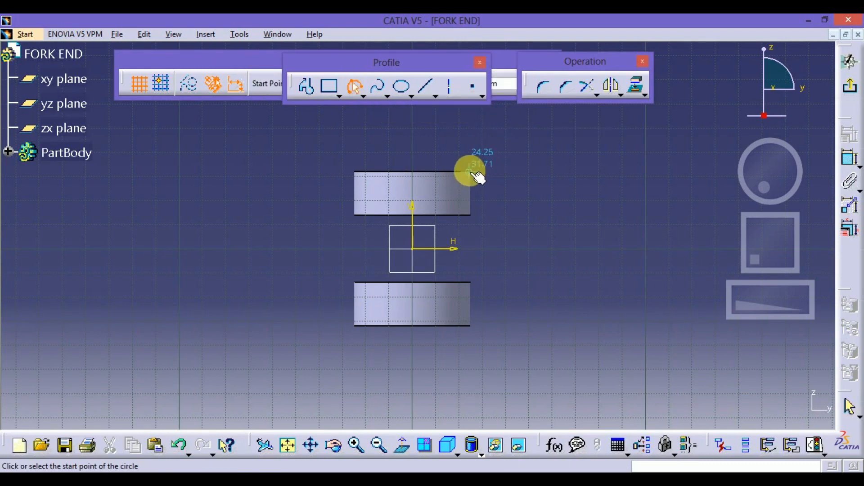
{"action": "left_click", "coordinate": [469, 172]}
{"action": "left_click", "coordinate": [471, 326]}
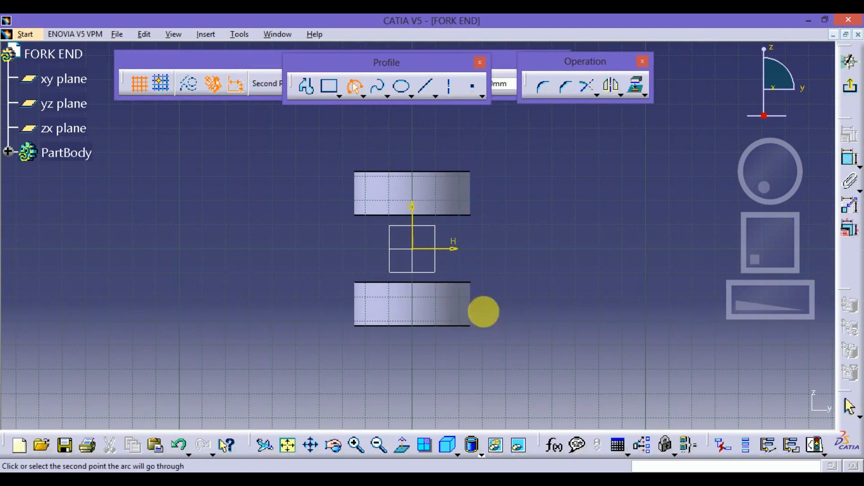
{"action": "left_click", "coordinate": [513, 231]}
{"action": "mouse_move", "coordinate": [486, 201]}
{"action": "middle_mouse_down"}
{"action": "mouse_move", "coordinate": [509, 110]}
{"action": "mouse_move", "coordinate": [466, 368]}
{"action": "mouse_move", "coordinate": [620, 278]}
{"action": "mouse_move", "coordinate": [620, 234]}
{"action": "mouse_move", "coordinate": [636, 174]}
{"action": "mouse_move", "coordinate": [267, 350]}
{"action": "middle_mouse_up"}
{"action": "mouse_move", "coordinate": [556, 301]}
{"action": "middle_mouse_down"}
{"action": "mouse_move", "coordinate": [566, 240]}
{"action": "mouse_move", "coordinate": [553, 419]}
{"action": "middle_mouse_up"}
{"action": "middle_click_drag", "start_coordinate": [598, 124], "coordinate": [594, 196]}
{"action": "scroll", "coordinate": [593, 196], "scroll_direction": "up", "scroll_amount": 1}
{"action": "key", "text": "Delete"}
Step: Project the upper and lower edges of both rings onto the sketch plane as 3D element projections
{"action": "mouse_move", "coordinate": [517, 332]}
{"action": "middle_mouse_down"}
{"action": "mouse_move", "coordinate": [507, 254]}
{"action": "mouse_move", "coordinate": [503, 279]}
{"action": "middle_mouse_up"}
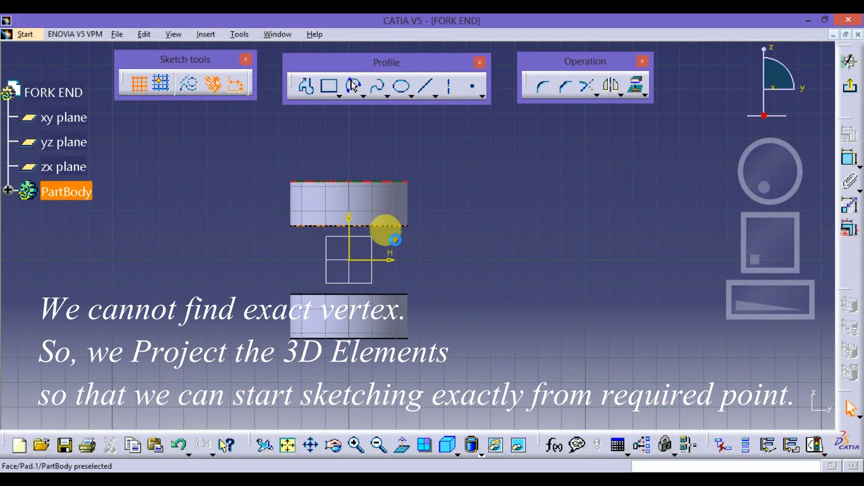
{"action": "left_click", "coordinate": [402, 226]}
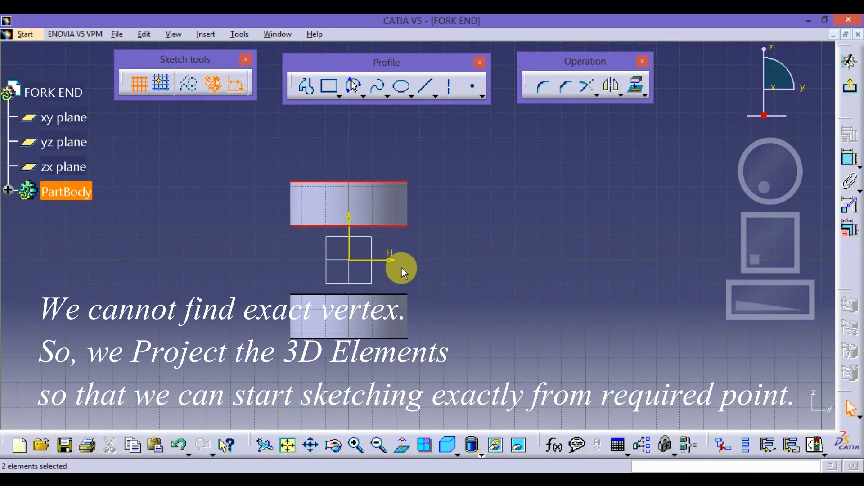
{"action": "left_click", "coordinate": [395, 294]}
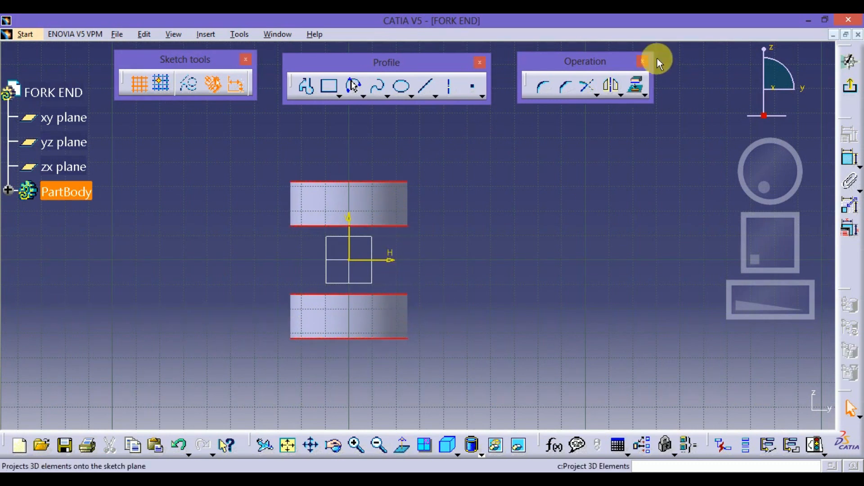
{"action": "left_click", "coordinate": [636, 85]}
{"action": "left_click", "coordinate": [528, 241]}
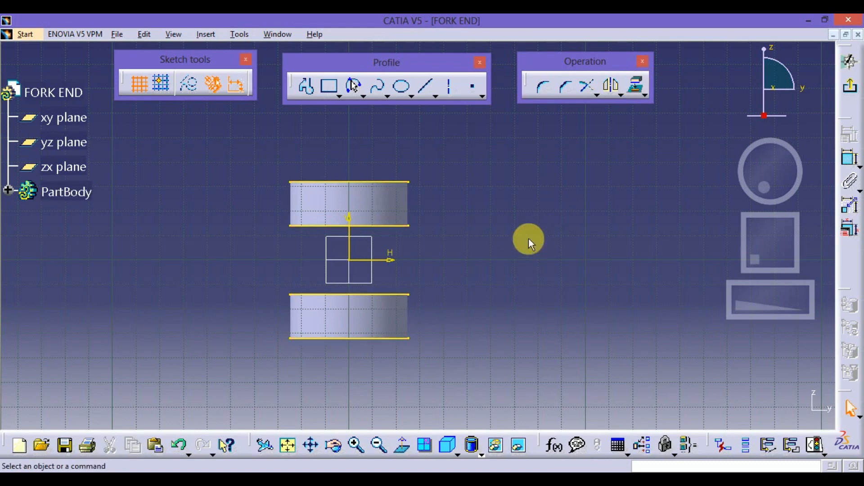
Step: Draw an outward-bulging three-point arc of about 32 mm radius from the upper ring's top edge endpoint to the lower ring's bottom edge endpoint
{"action": "left_click", "coordinate": [331, 87]}
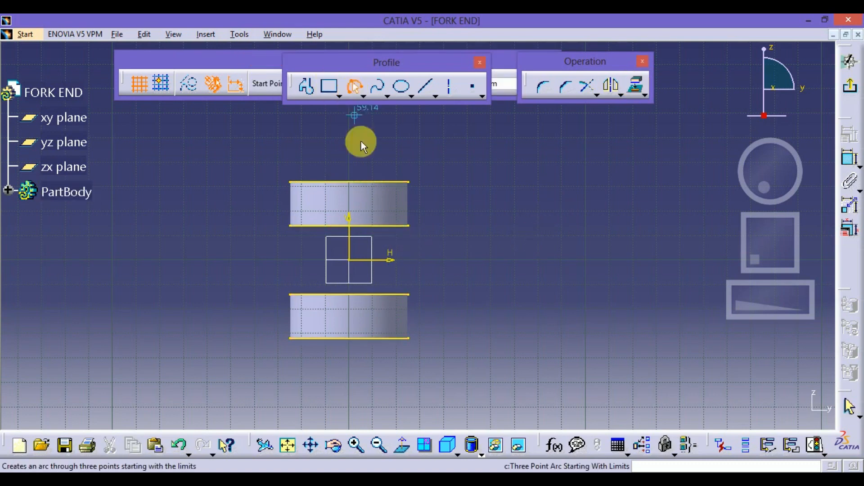
{"action": "left_click", "coordinate": [408, 182]}
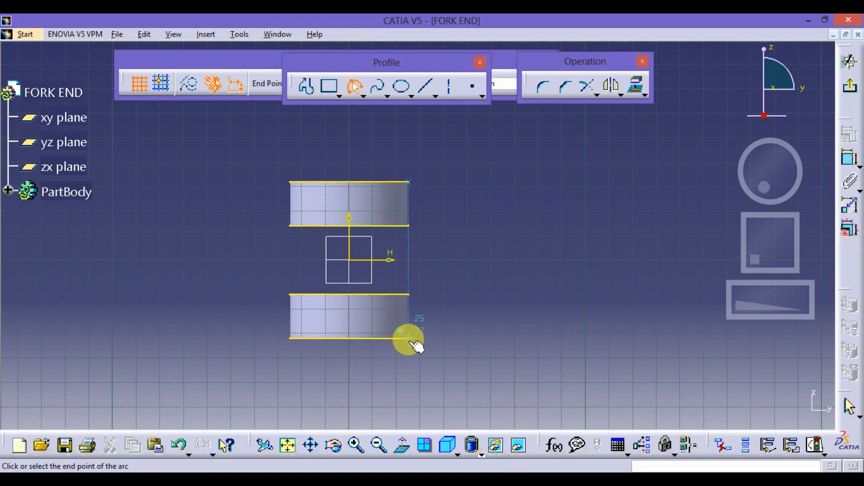
{"action": "left_click", "coordinate": [408, 338]}
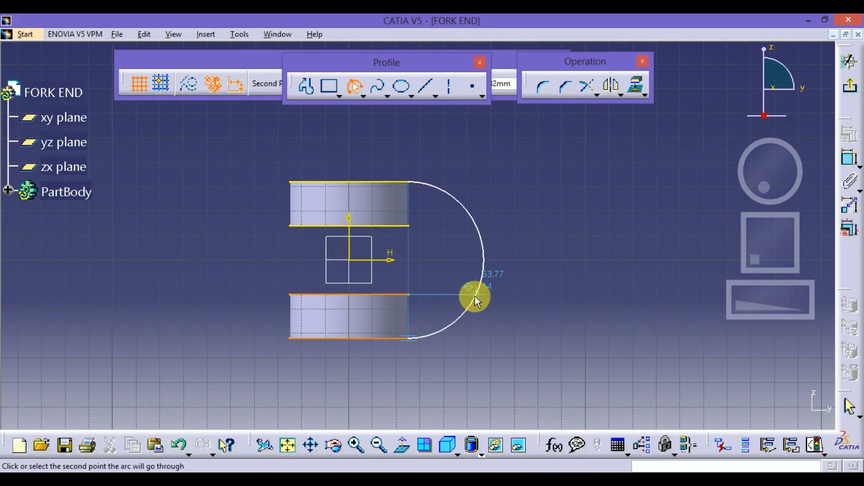
{"action": "left_click", "coordinate": [481, 265]}
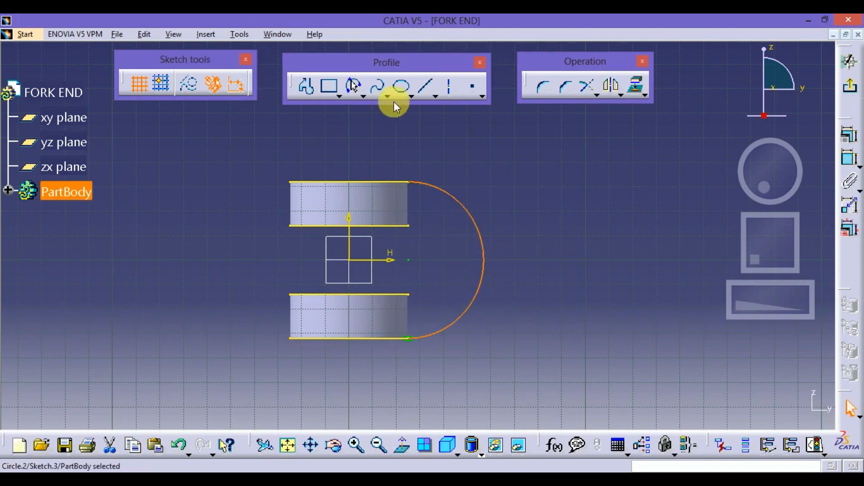
Step: Draw a concentric inner three-point arc of about 14 mm radius from the upper ring's lower edge endpoint to the lower ring's upper edge endpoint
{"action": "left_click", "coordinate": [354, 87]}
{"action": "left_click", "coordinate": [409, 226]}
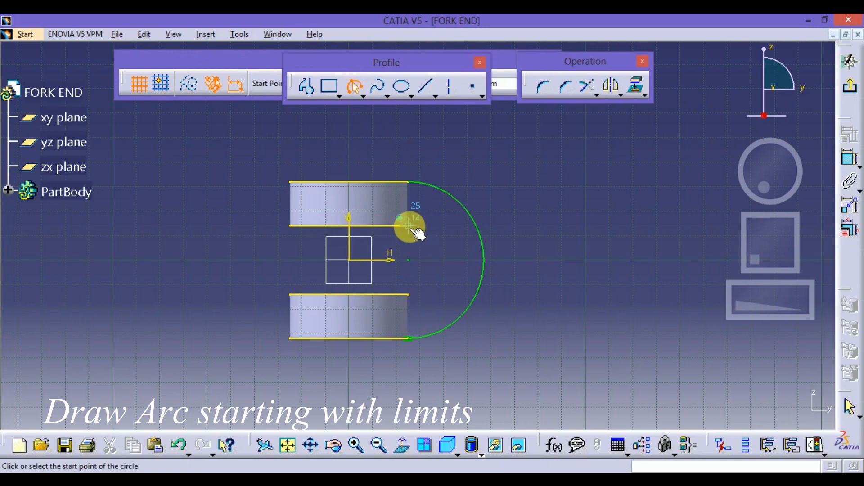
{"action": "left_click", "coordinate": [408, 296]}
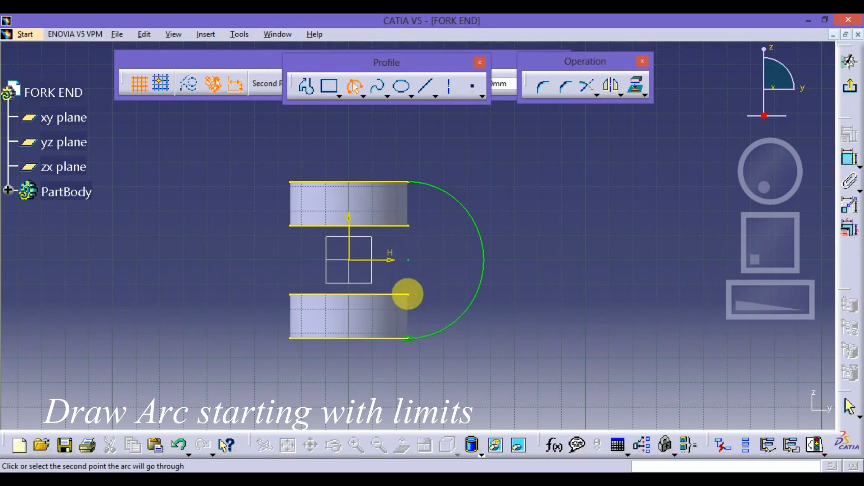
{"action": "left_click", "coordinate": [442, 260]}
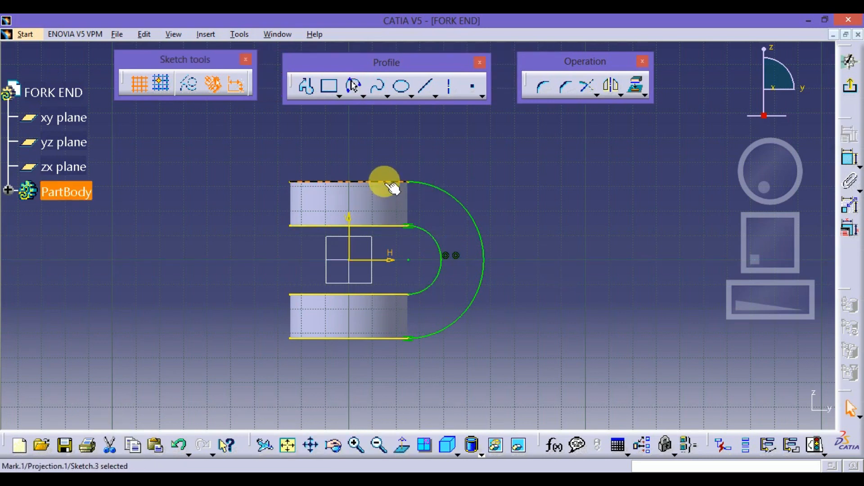
Step: Delete the four projected ring edges from the sketch, keeping both arcs
{"action": "left_click", "coordinate": [378, 227]}
{"action": "key", "text": "Delete"}
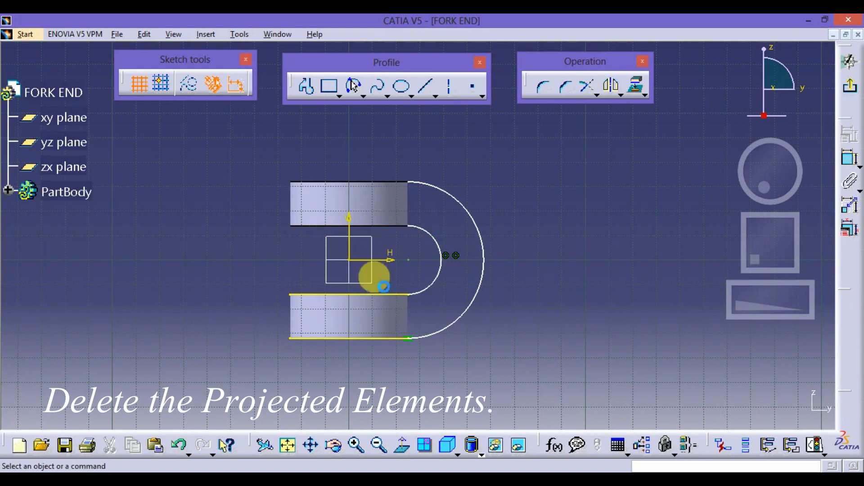
{"action": "left_click", "coordinate": [374, 295]}
{"action": "key", "text": "Delete"}
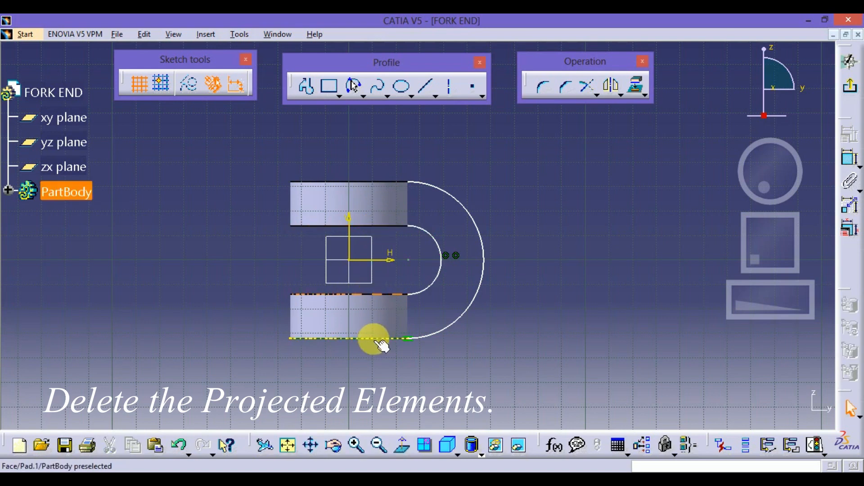
{"action": "left_click", "coordinate": [371, 339]}
{"action": "key", "text": "Delete"}
Step: Close the upper ends of the two arcs with a three-sided Profile reaching a short distance into the upper ring
{"action": "mouse_move", "coordinate": [472, 361]}
{"action": "middle_mouse_down"}
{"action": "mouse_move", "coordinate": [496, 353]}
{"action": "mouse_move", "coordinate": [502, 331]}
{"action": "middle_mouse_up"}
{"action": "left_click", "coordinate": [495, 353]}
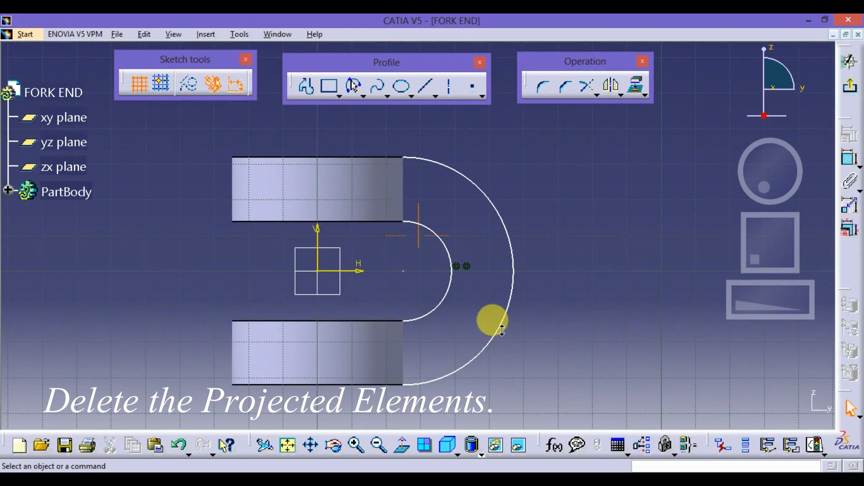
{"action": "left_click", "coordinate": [302, 87]}
{"action": "left_click", "coordinate": [405, 159]}
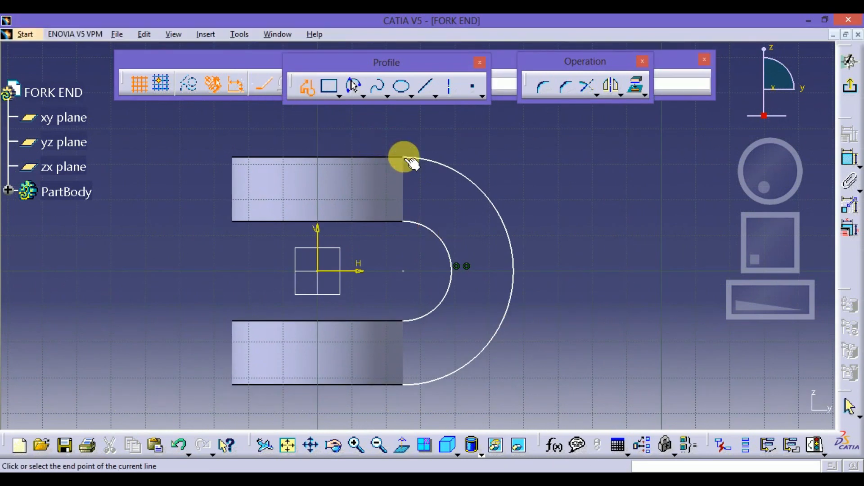
{"action": "left_click", "coordinate": [376, 157]}
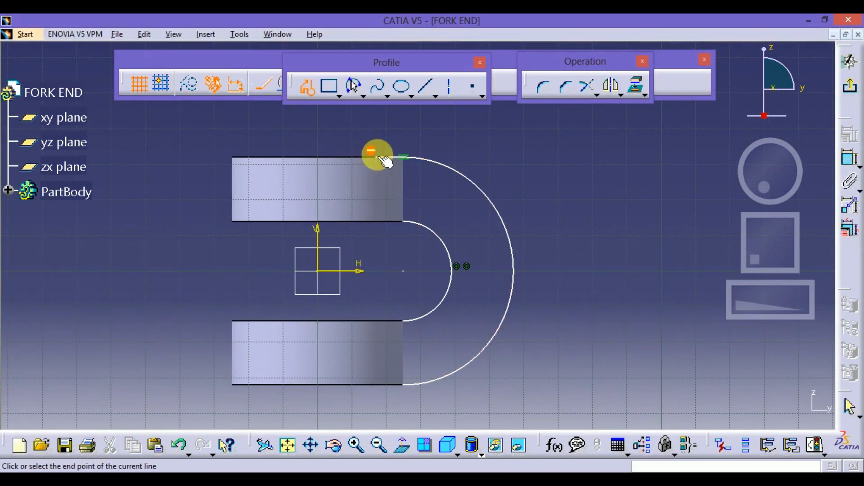
{"action": "left_click", "coordinate": [377, 222]}
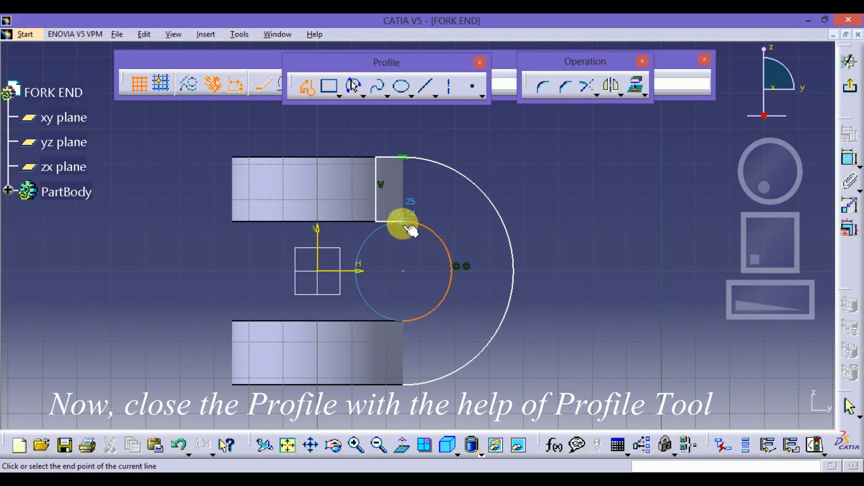
{"action": "left_click", "coordinate": [406, 221]}
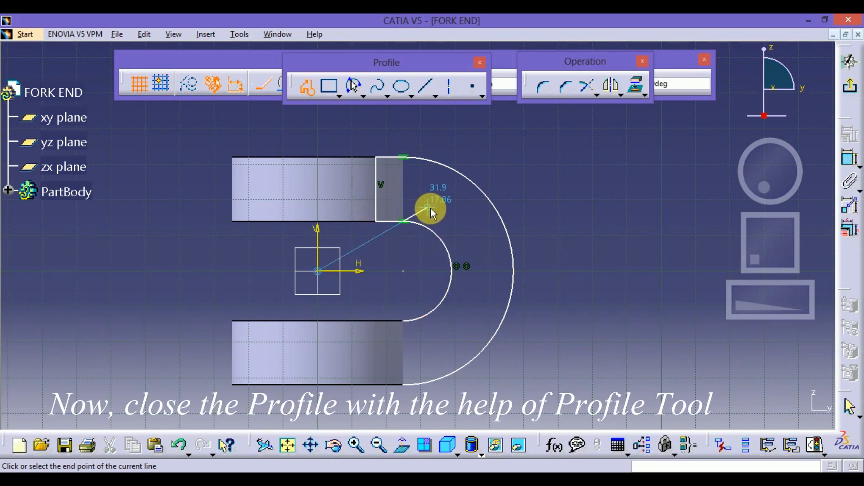
{"action": "key", "text": "Escape"}
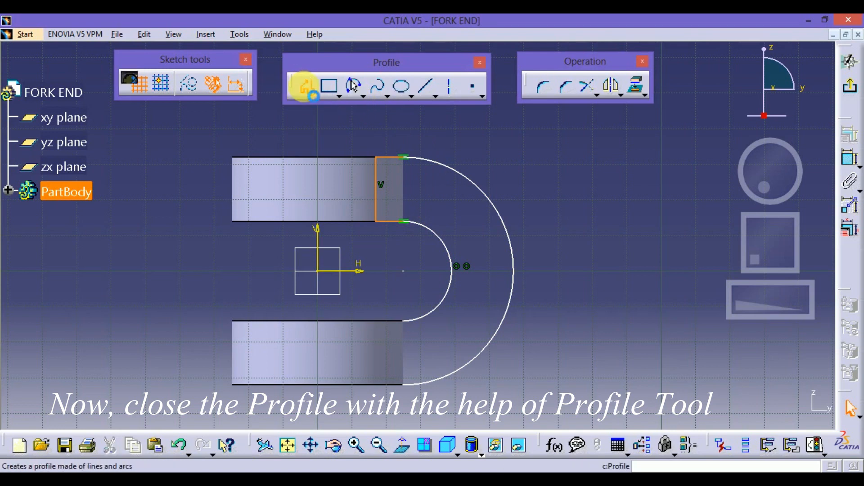
Step: Close the lower ends of the arcs with a matching three-sided Profile inside the lower ring, aligned with the upper closure
{"action": "left_click", "coordinate": [307, 88]}
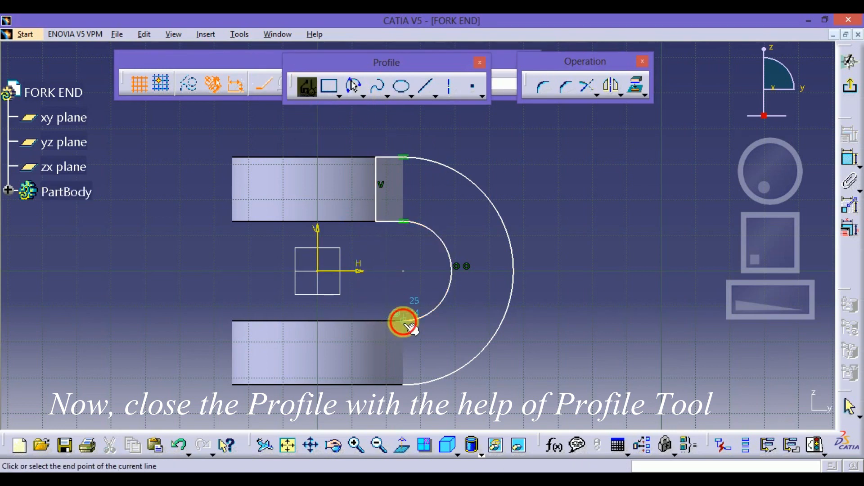
{"action": "left_click", "coordinate": [378, 322]}
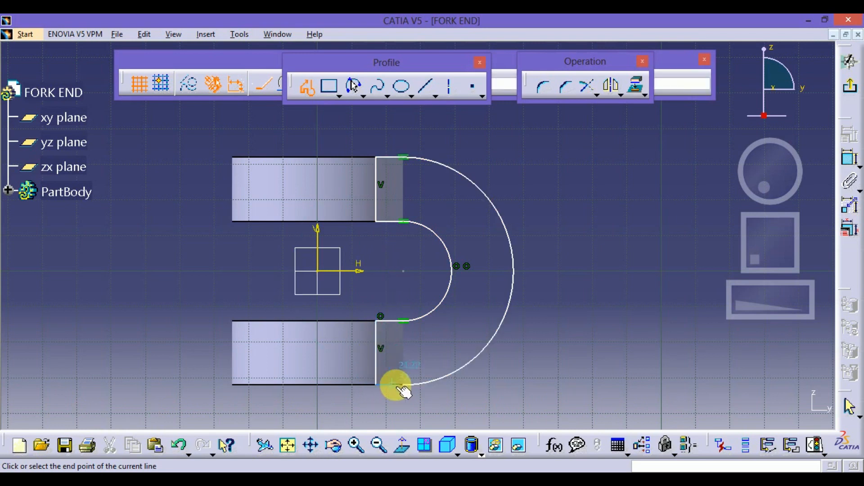
{"action": "left_click", "coordinate": [427, 390]}
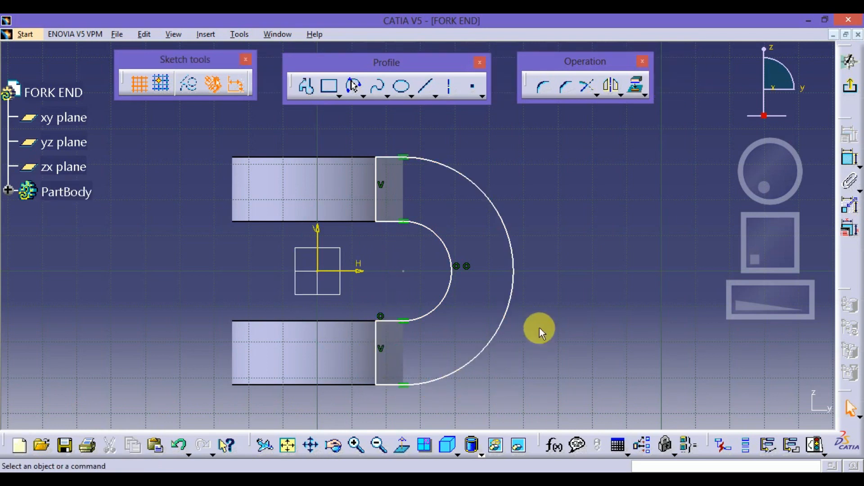
Step: Draw a horizontal rectangle about 92 by 21 mm for the shank, starting between the two arcs and extending outward beyond the outer arc
{"action": "middle_click_drag", "start_coordinate": [547, 290], "coordinate": [447, 252]}
{"action": "mouse_move", "coordinate": [453, 207]}
{"action": "middle_mouse_down"}
{"action": "mouse_move", "coordinate": [451, 233]}
{"action": "mouse_move", "coordinate": [414, 135]}
{"action": "mouse_move", "coordinate": [366, 158]}
{"action": "mouse_move", "coordinate": [374, 222]}
{"action": "mouse_move", "coordinate": [415, 309]}
{"action": "middle_mouse_up"}
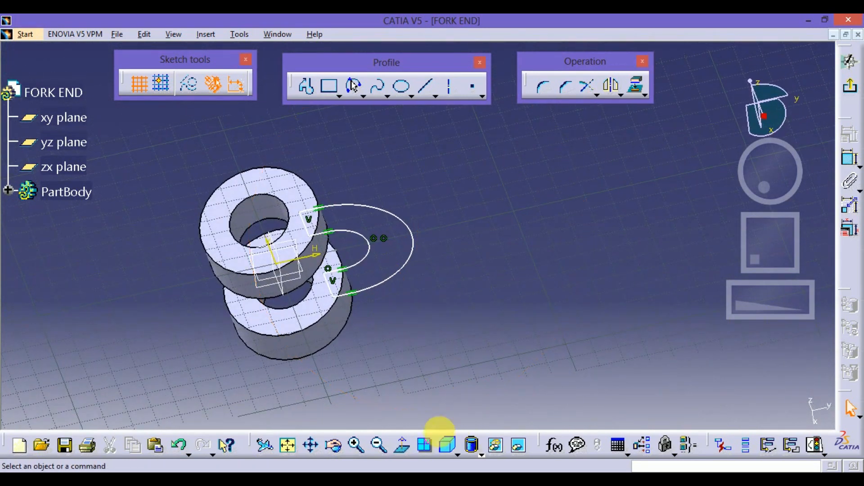
{"action": "left_click", "coordinate": [401, 446]}
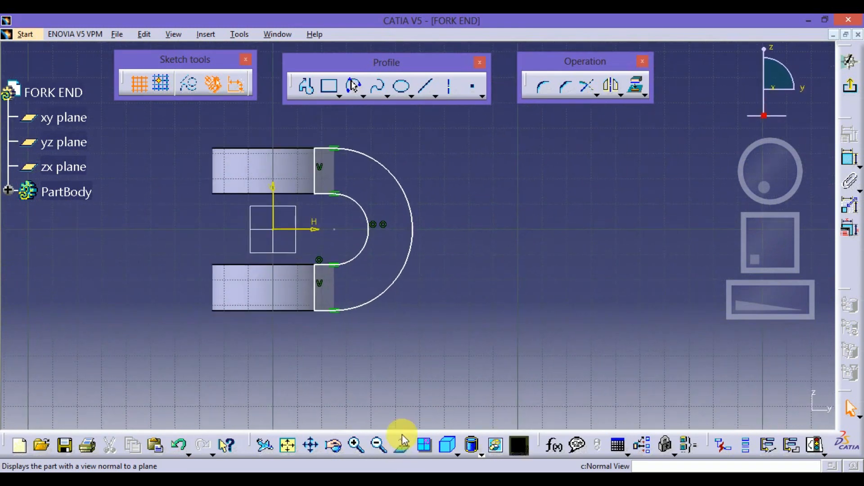
{"action": "left_click", "coordinate": [330, 85]}
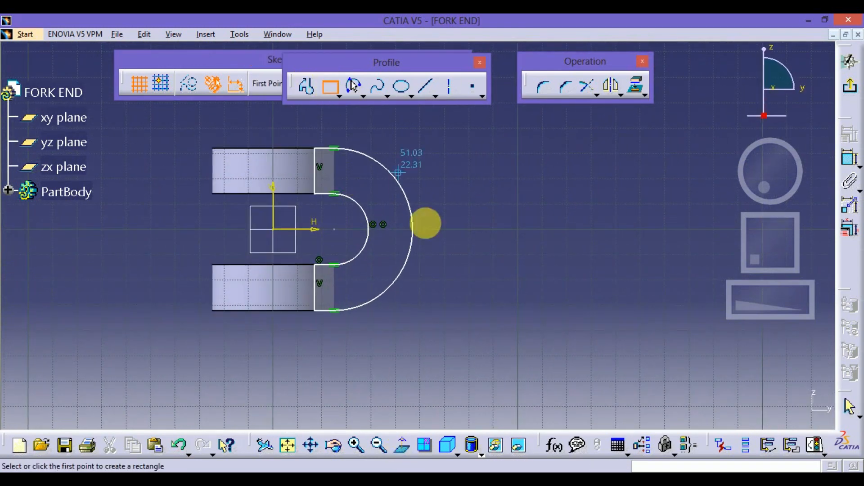
{"action": "left_click", "coordinate": [393, 199]}
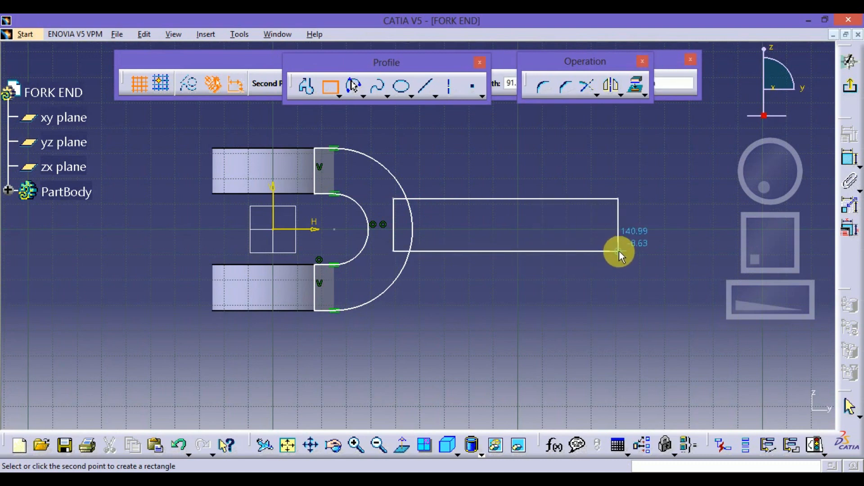
{"action": "left_click", "coordinate": [619, 250]}
{"action": "left_click", "coordinate": [581, 304]}
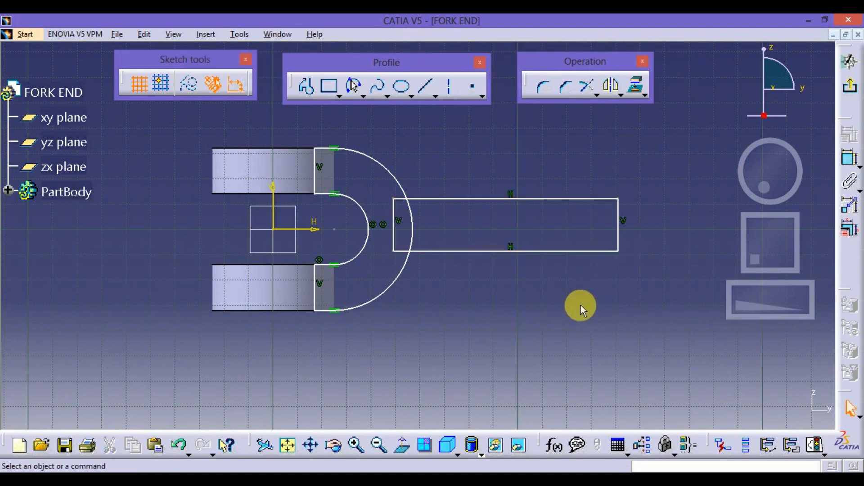
Step: Dimension the rectangle's outer vertical side and set the height to 23.81 mm
{"action": "left_click", "coordinate": [850, 158]}
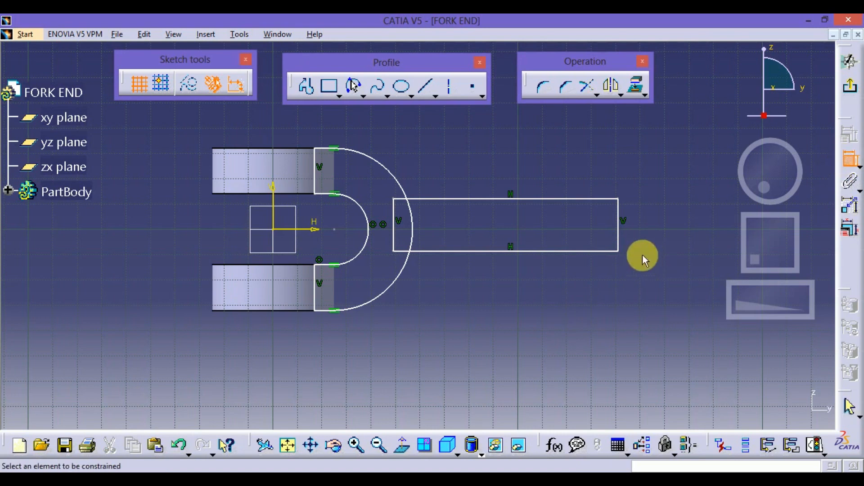
{"action": "left_click", "coordinate": [619, 236]}
{"action": "left_click", "coordinate": [662, 225]}
{"action": "double_click", "coordinate": [662, 220]}
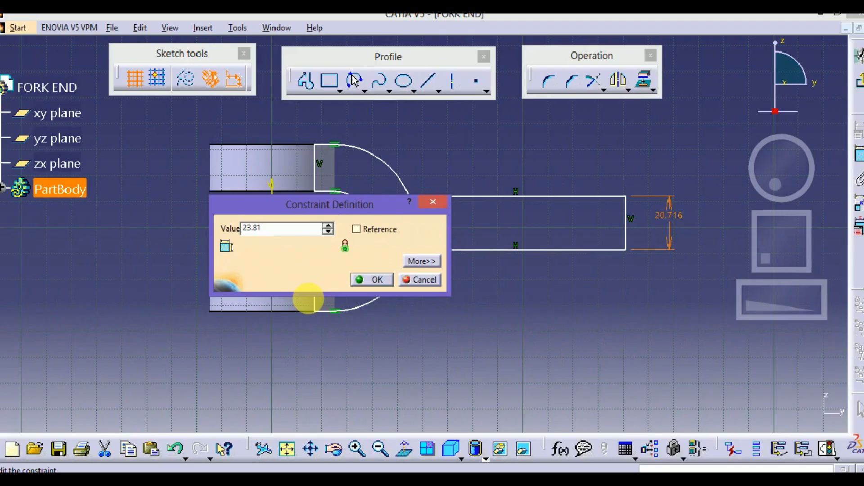
{"action": "left_click", "coordinate": [433, 262]}
Step: Constrain the distance between the rectangle's upper edge and the horizontal axis to 23.81/2, giving 11.905 mm
{"action": "left_click", "coordinate": [849, 159]}
{"action": "left_click", "coordinate": [489, 192]}
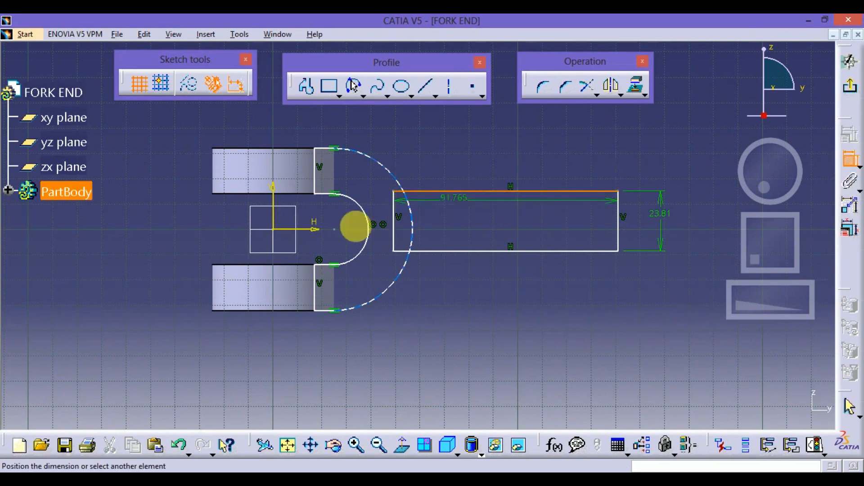
{"action": "left_click", "coordinate": [309, 228]}
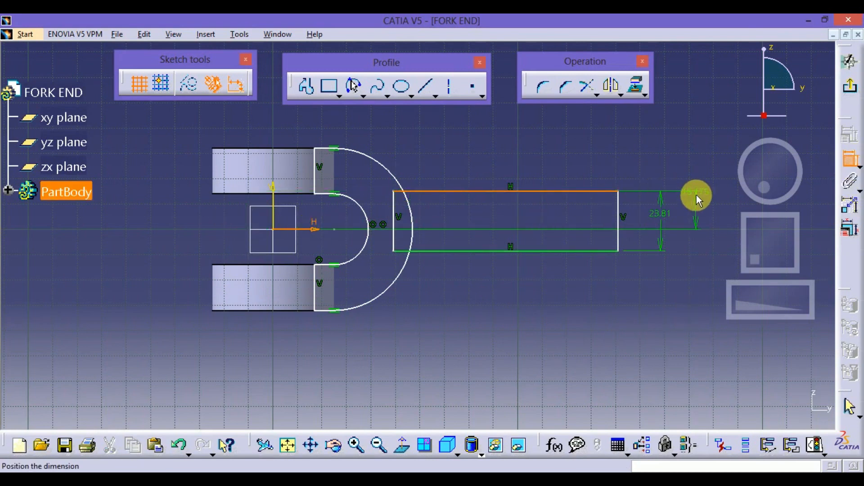
{"action": "left_click", "coordinate": [706, 175]}
{"action": "double_click", "coordinate": [713, 173]}
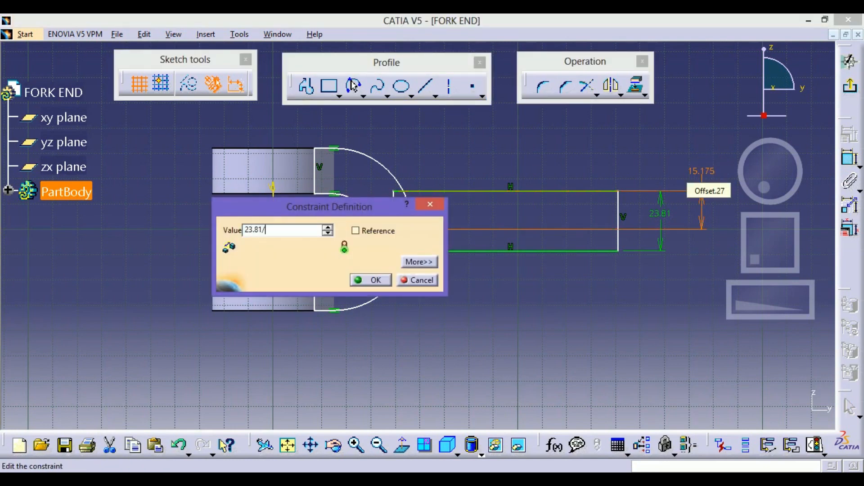
{"action": "key", "text": "Return"}
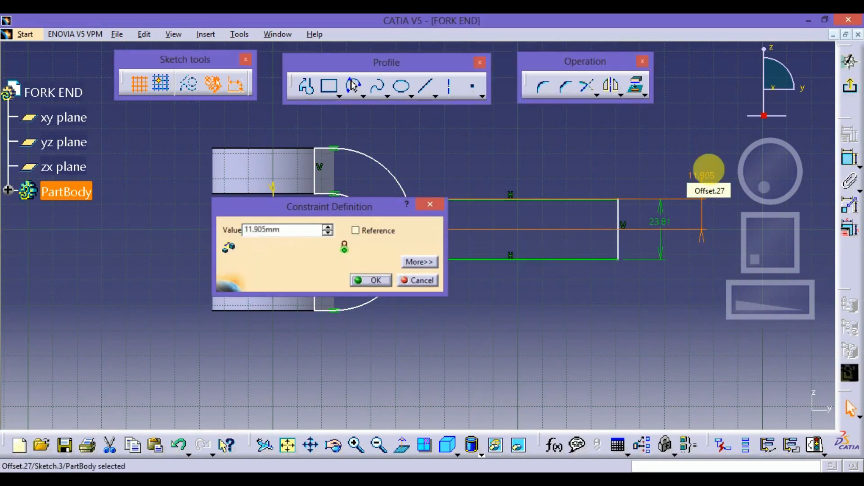
{"action": "left_click", "coordinate": [588, 330]}
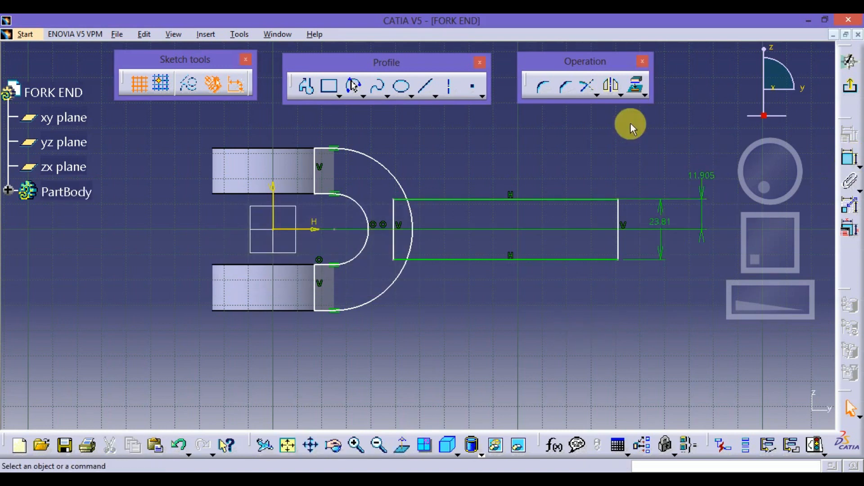
Step: Quick Trim the rectangle's inner vertical side, the outer arc section between its horizontal edges, and both edge stubs inside the arc
{"action": "left_click", "coordinate": [597, 94]}
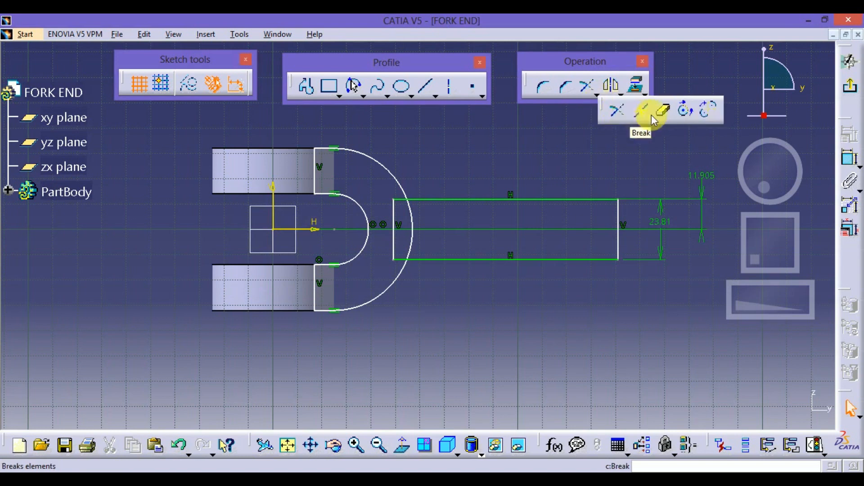
{"action": "left_click", "coordinate": [666, 113]}
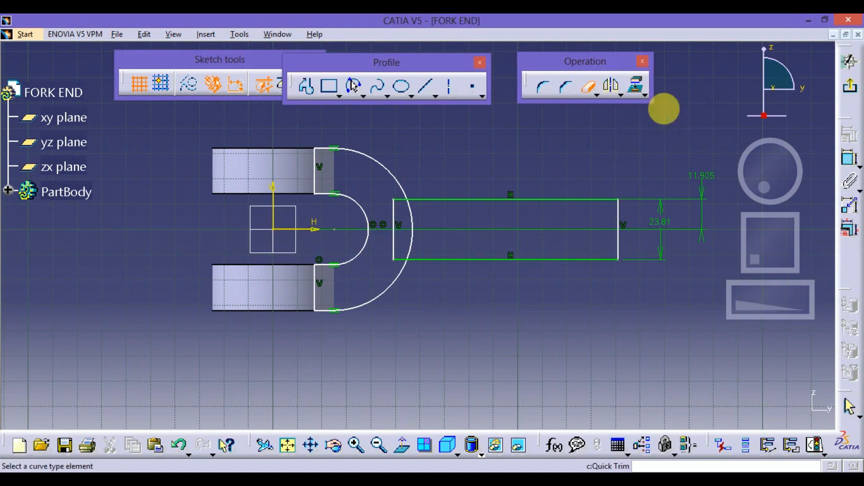
{"action": "left_click", "coordinate": [395, 215]}
{"action": "left_click", "coordinate": [402, 200]}
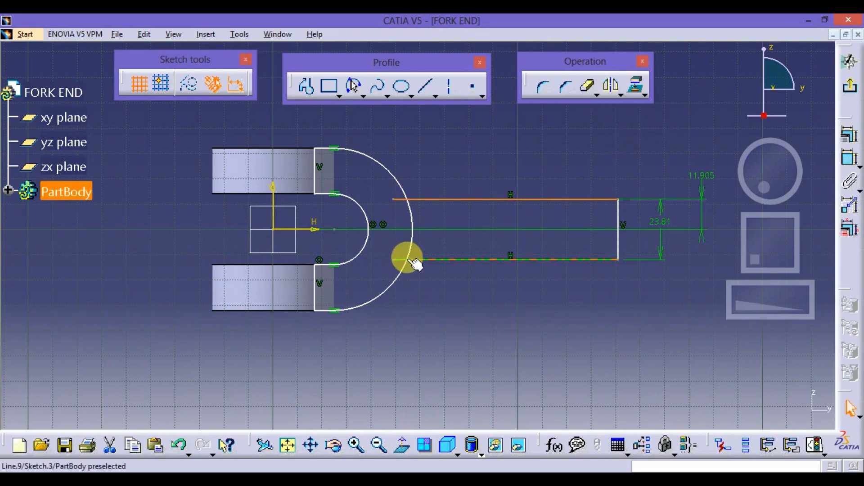
{"action": "left_click", "coordinate": [588, 86]}
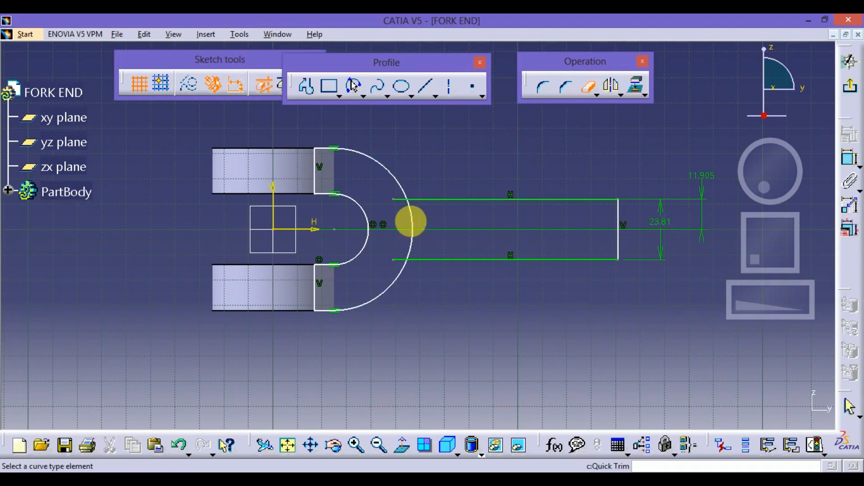
{"action": "left_click", "coordinate": [412, 214]}
{"action": "left_click", "coordinate": [400, 200]}
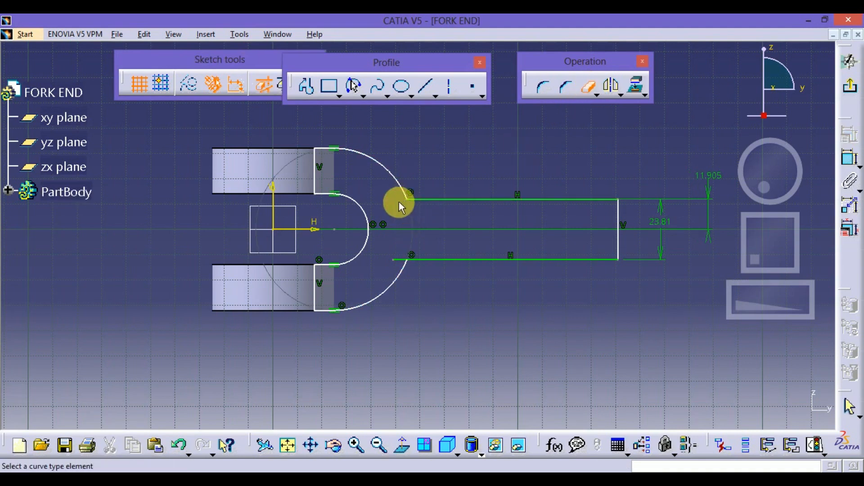
{"action": "left_click", "coordinate": [398, 255]}
{"action": "left_click", "coordinate": [566, 89]}
{"action": "left_click", "coordinate": [595, 92]}
{"action": "left_click", "coordinate": [589, 89]}
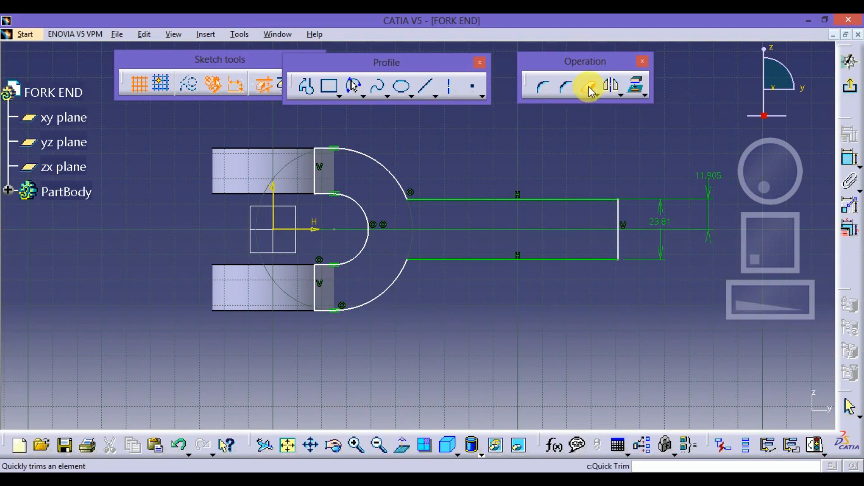
{"action": "left_click", "coordinate": [589, 88]}
Step: Try to dimension the shank's upper horizontal edge with a length of 71.13 mm
{"action": "left_click", "coordinate": [849, 159]}
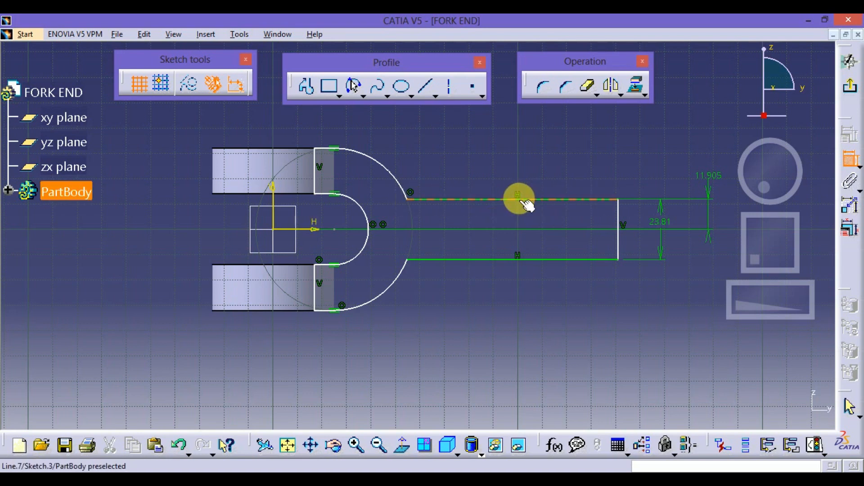
{"action": "left_click", "coordinate": [513, 163]}
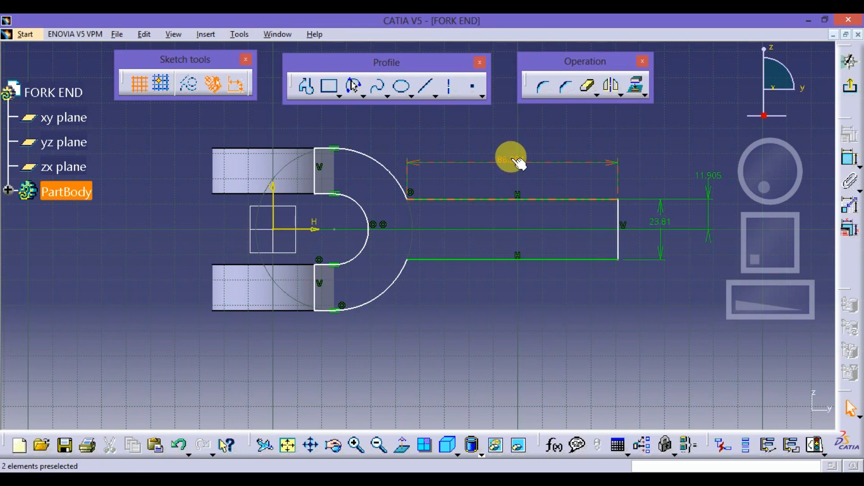
{"action": "double_click", "coordinate": [516, 162]}
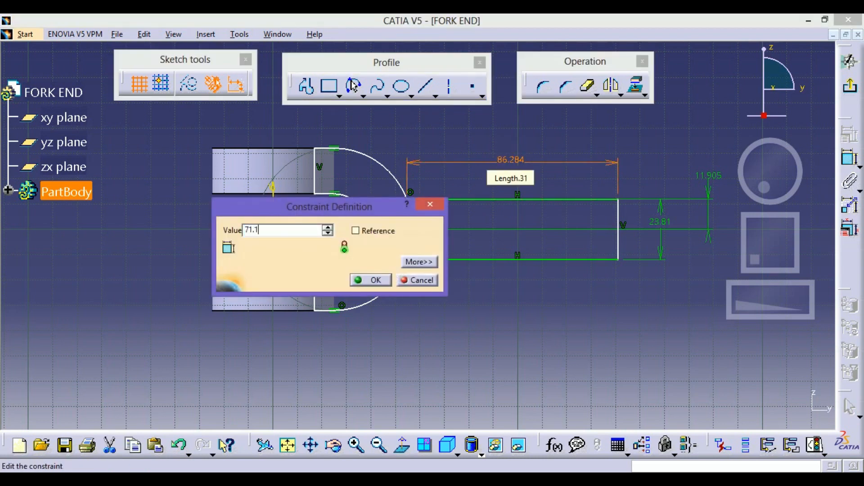
{"action": "type", "text": "71.13mm"}
{"action": "key", "text": "Return"}
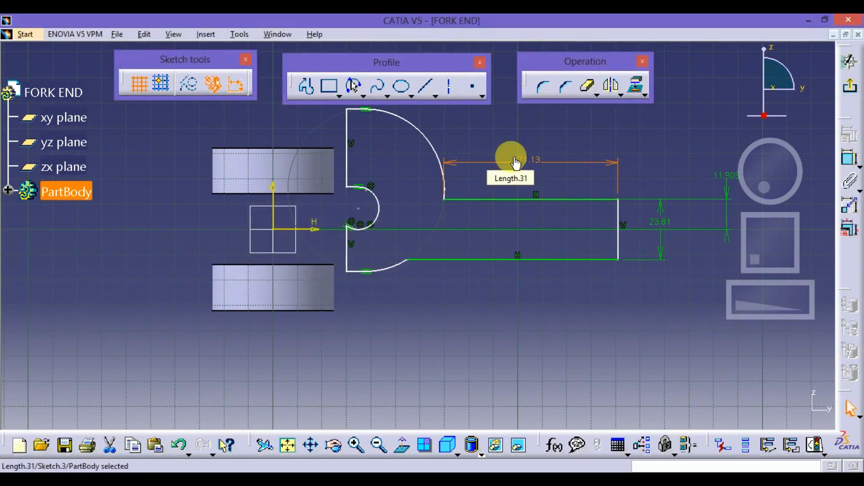
Step: Undo the last length change on the shank's upper edge and delete its length dimension
{"action": "left_click", "coordinate": [451, 153]}
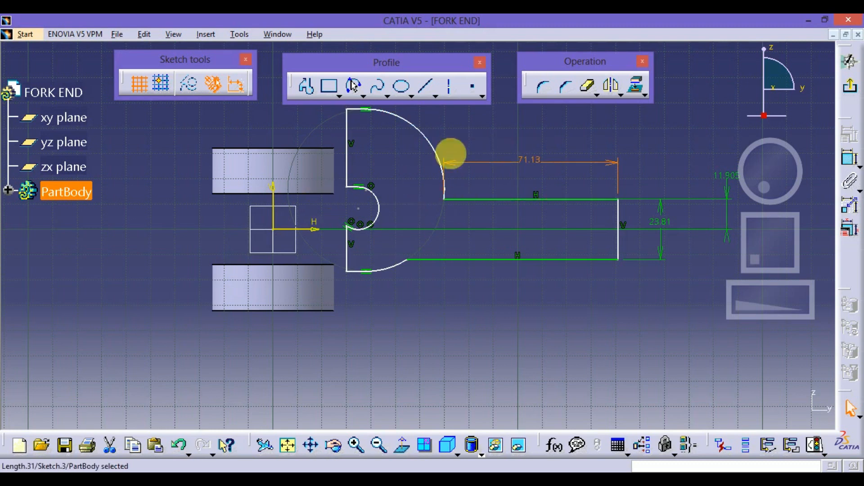
{"action": "key", "text": "ctrl+z"}
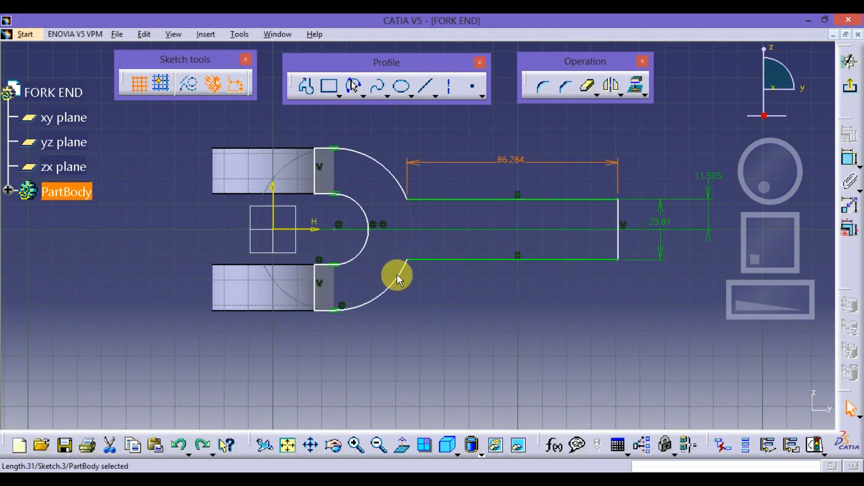
{"action": "left_click", "coordinate": [541, 305]}
{"action": "key", "text": "Delete"}
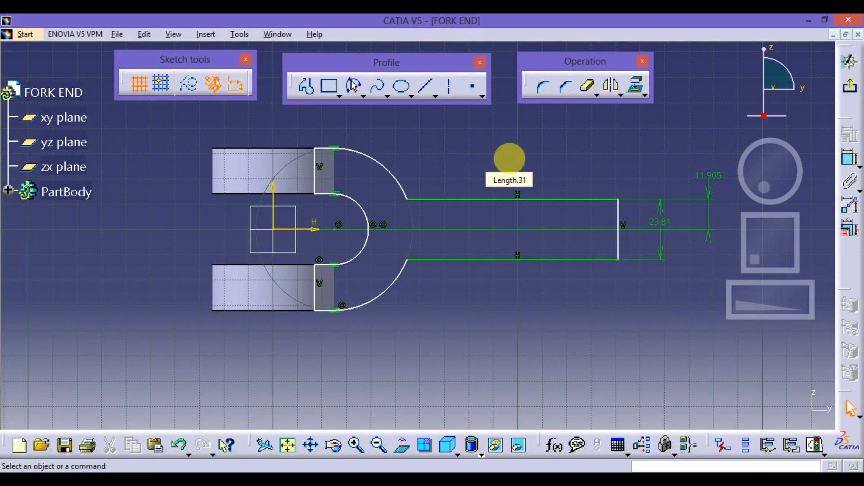
Step: Dimension the radii of the fork body's inner and outer arcs
{"action": "left_click", "coordinate": [850, 161]}
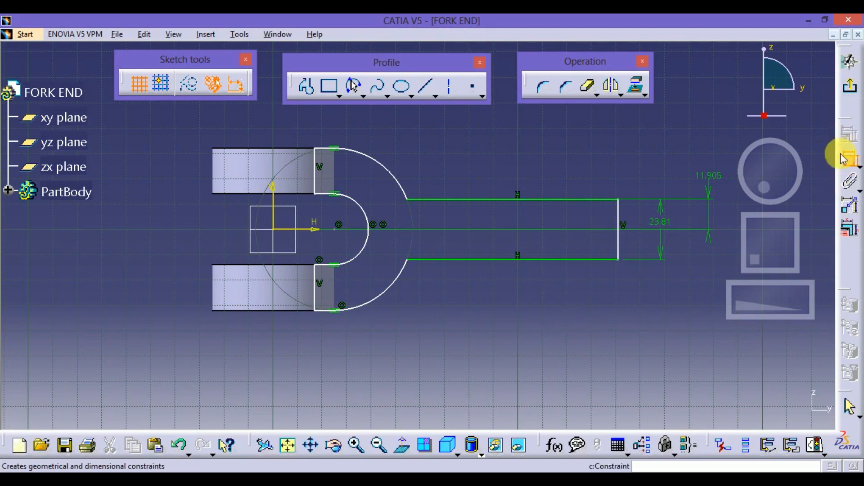
{"action": "left_click", "coordinate": [357, 214]}
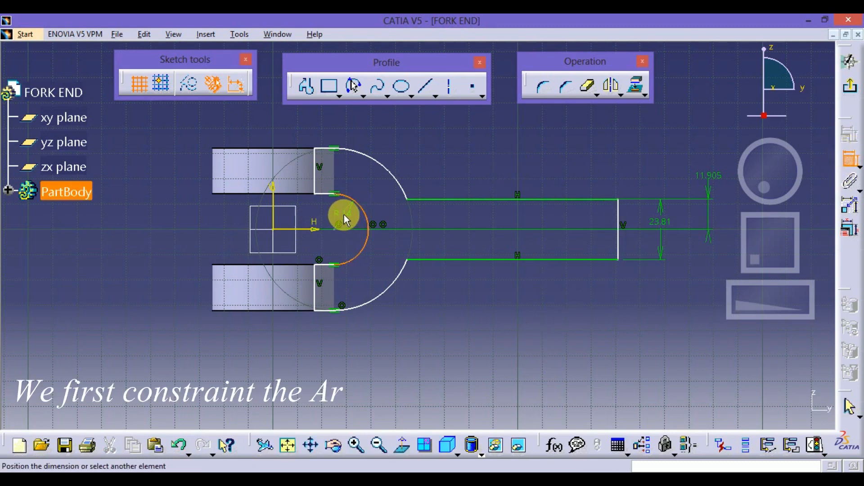
{"action": "left_click", "coordinate": [344, 214]}
{"action": "left_click", "coordinate": [850, 161]}
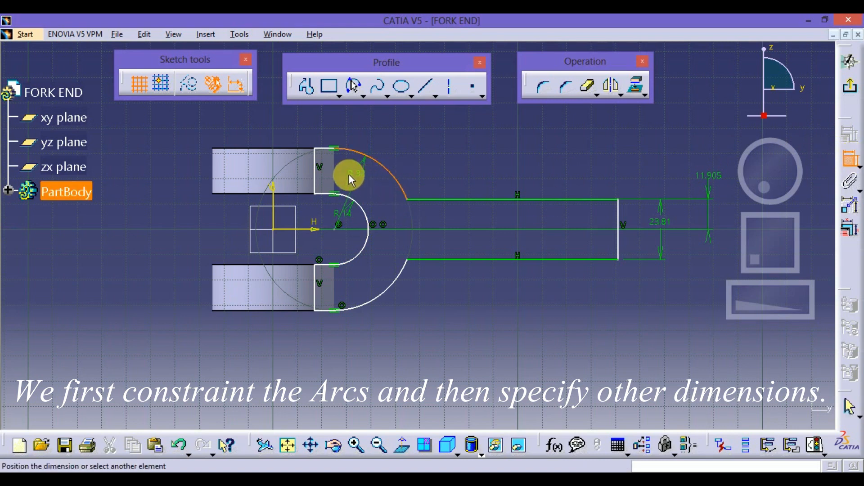
{"action": "left_click", "coordinate": [342, 174]}
Step: Dimension the distances from the horizontal axis to the upper arm's outer and inner short horizontal edges
{"action": "left_click", "coordinate": [849, 159]}
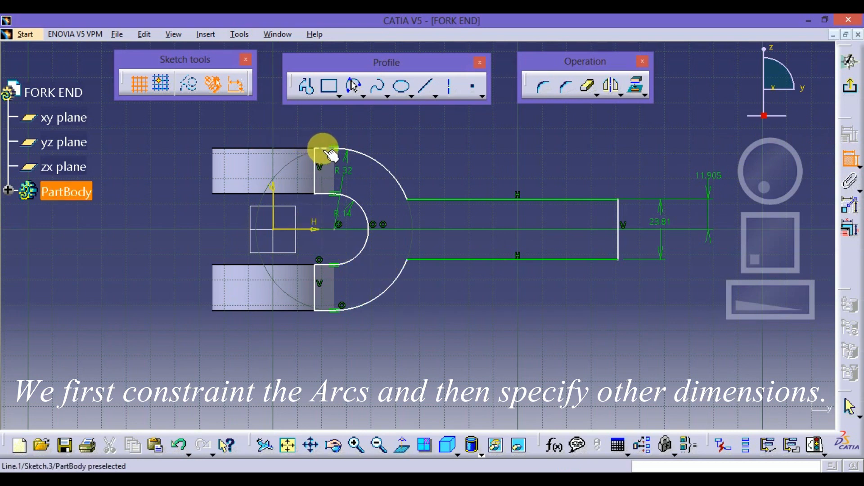
{"action": "left_click", "coordinate": [331, 155]}
{"action": "left_click", "coordinate": [309, 229]}
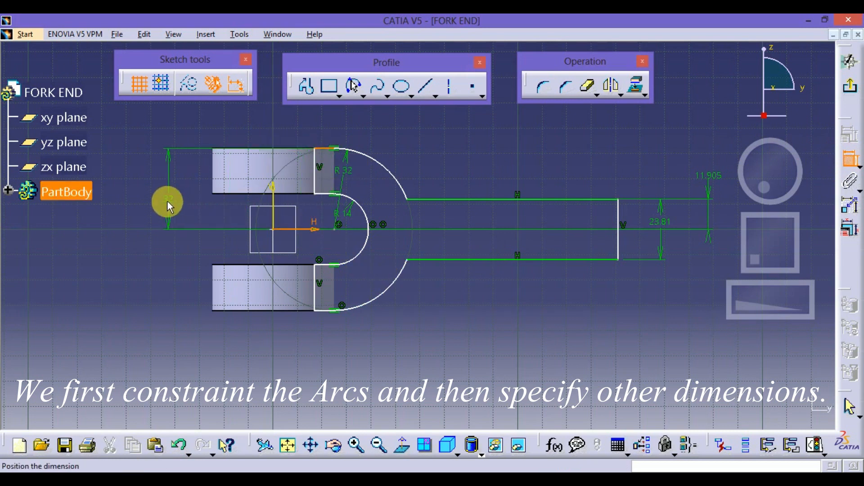
{"action": "left_click", "coordinate": [169, 207]}
{"action": "left_click", "coordinate": [850, 159]}
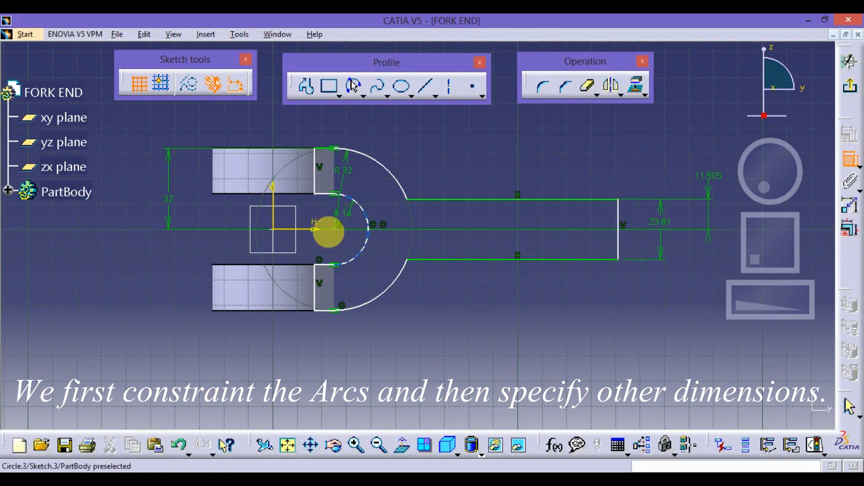
{"action": "left_click", "coordinate": [331, 197]}
{"action": "left_click", "coordinate": [268, 224]}
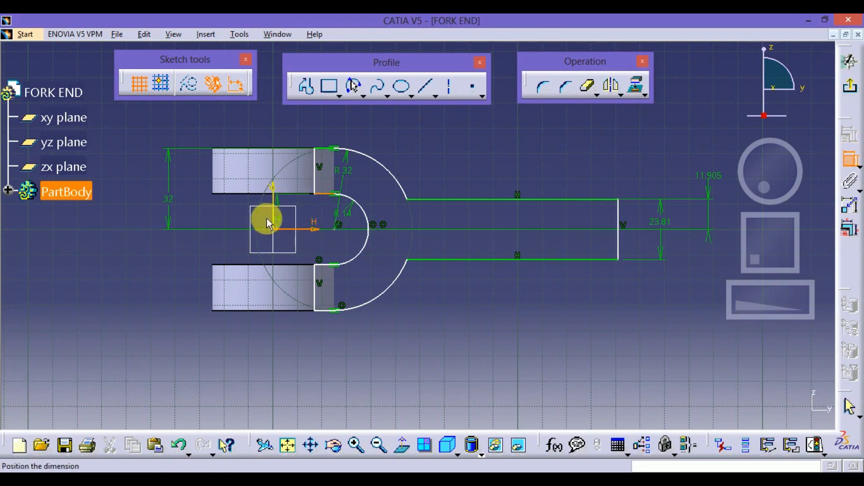
{"action": "left_click", "coordinate": [193, 213]}
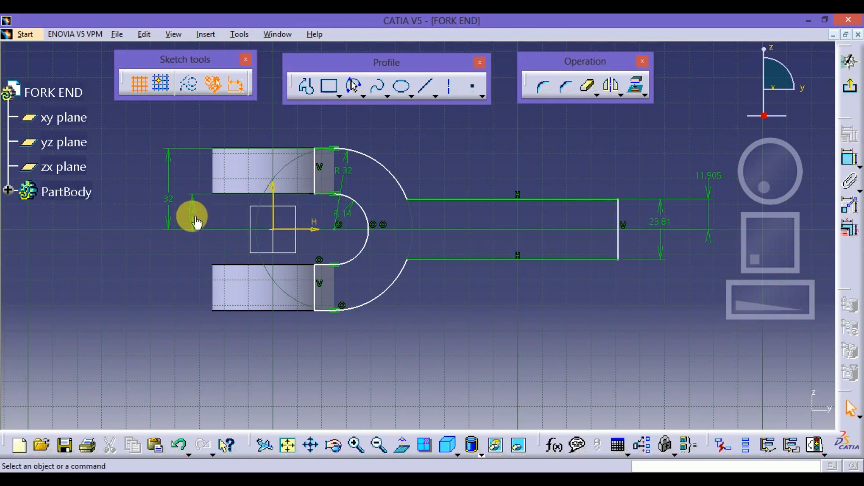
Step: Dimension the horizontal distance between the inner arc's centre and the vertical axis
{"action": "left_click", "coordinate": [342, 243]}
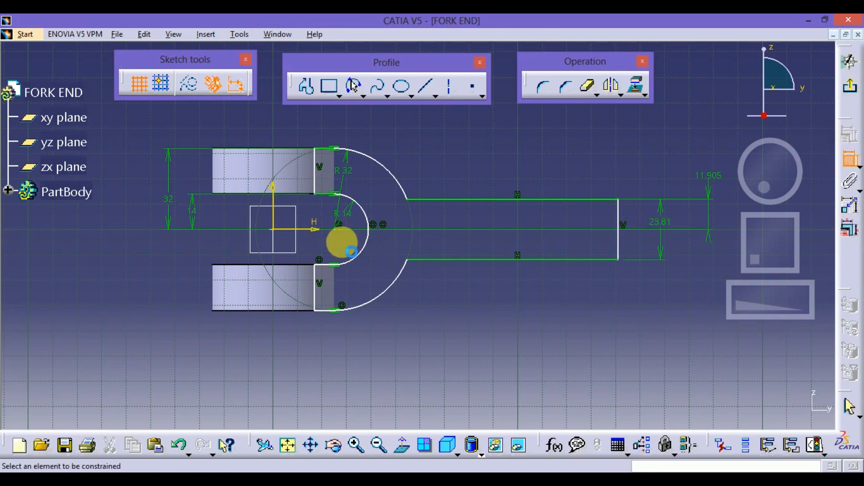
{"action": "left_click", "coordinate": [285, 212]}
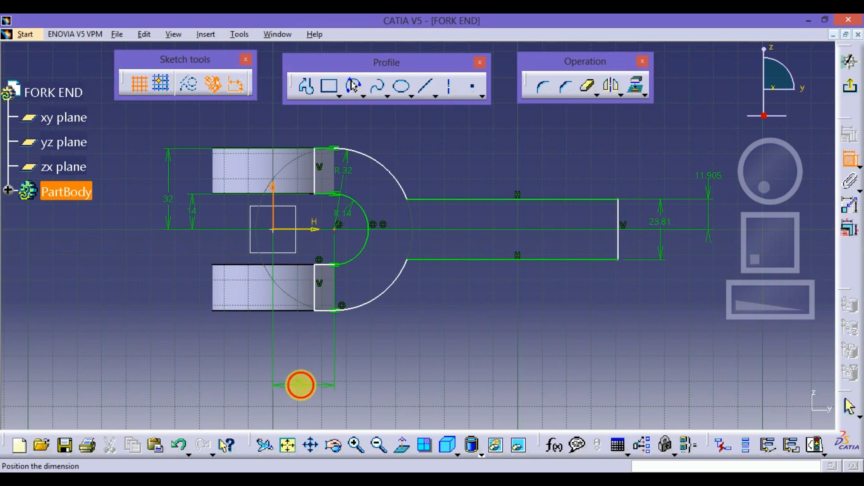
{"action": "left_click", "coordinate": [301, 384]}
Step: Dimension the shank's upper horizontal edge and set its length to 71.13 mm
{"action": "left_click", "coordinate": [850, 160]}
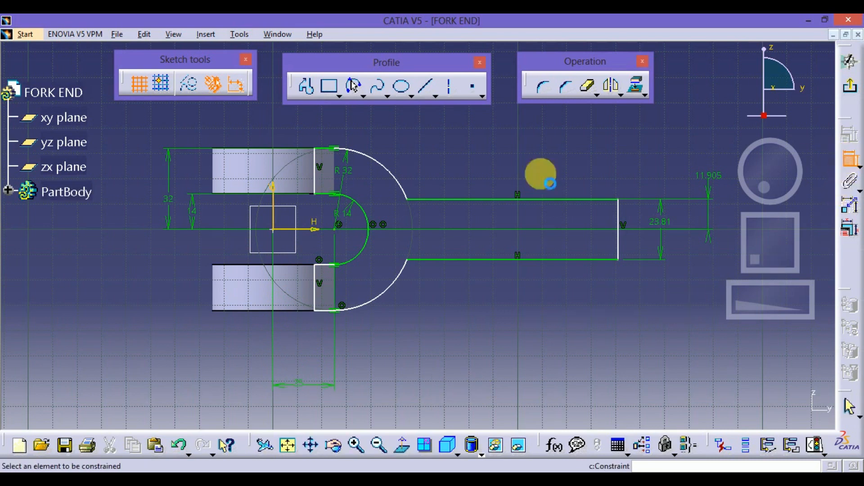
{"action": "left_click", "coordinate": [468, 199]}
{"action": "left_click", "coordinate": [486, 174]}
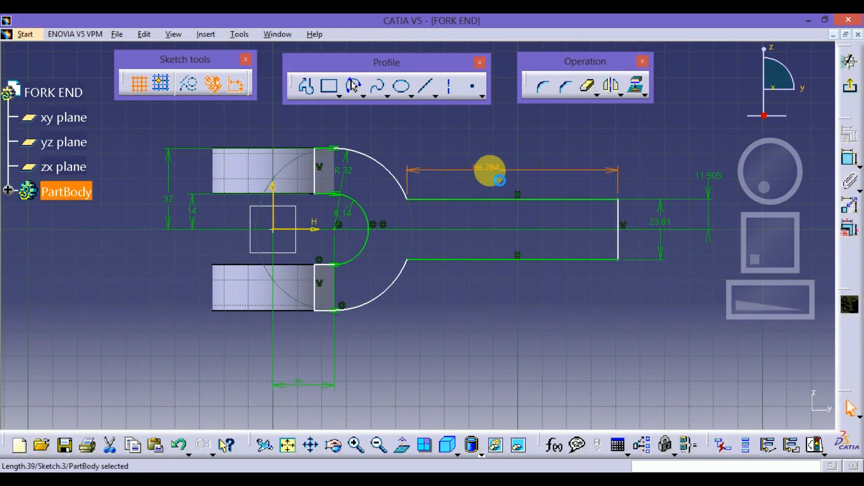
{"action": "double_click", "coordinate": [494, 175]}
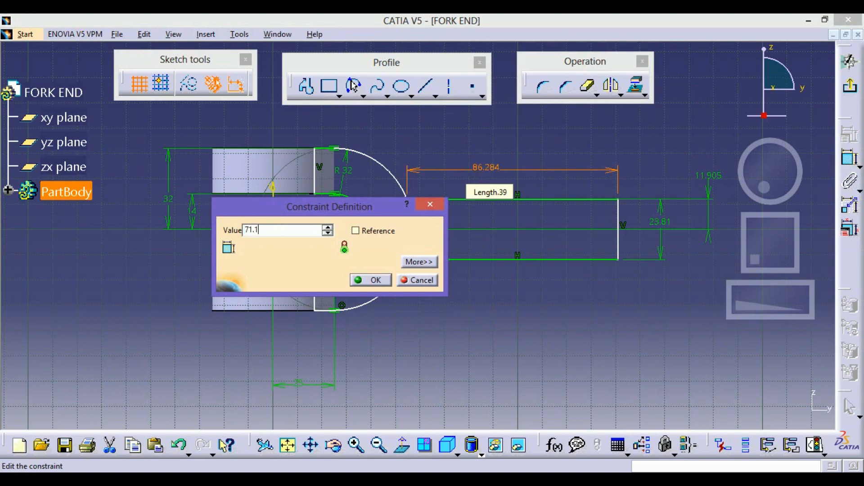
{"action": "key", "text": "Return"}
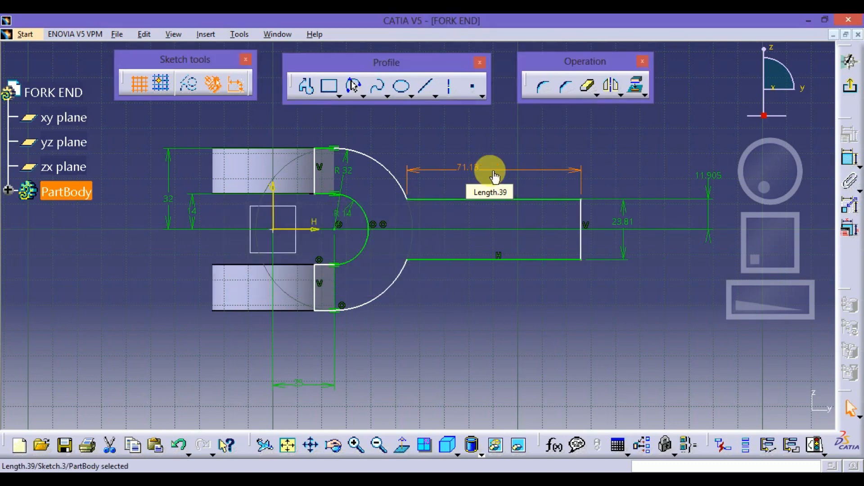
Step: Exit the sketch and pad the fork body profile with mirrored extent and a length of 12.5 mm
{"action": "left_click", "coordinate": [850, 89]}
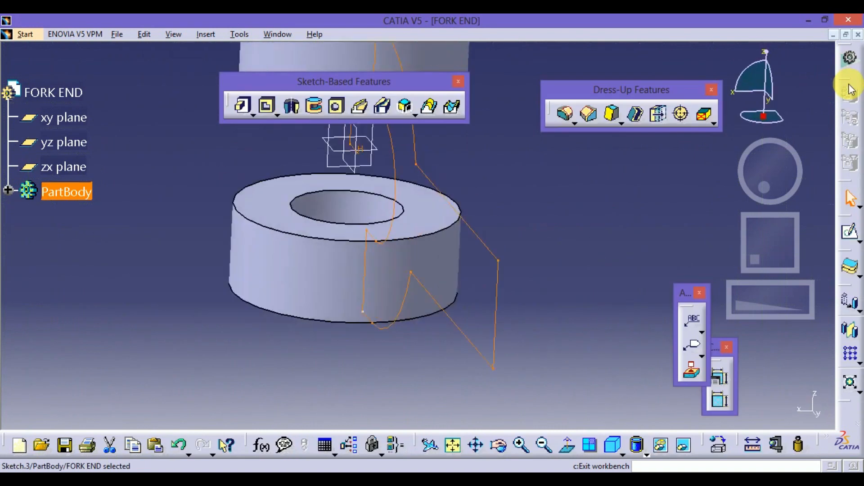
{"action": "mouse_move", "coordinate": [308, 199]}
{"action": "middle_mouse_down"}
{"action": "mouse_move", "coordinate": [540, 239]}
{"action": "mouse_move", "coordinate": [549, 253]}
{"action": "mouse_move", "coordinate": [531, 187]}
{"action": "mouse_move", "coordinate": [447, 168]}
{"action": "mouse_move", "coordinate": [471, 175]}
{"action": "mouse_move", "coordinate": [411, 247]}
{"action": "mouse_move", "coordinate": [428, 193]}
{"action": "middle_mouse_up"}
{"action": "left_click", "coordinate": [243, 106]}
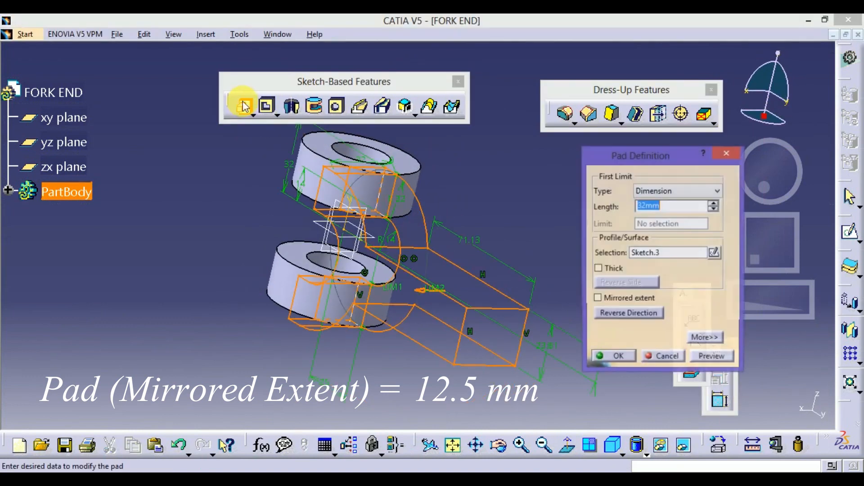
{"action": "left_click", "coordinate": [614, 305]}
{"action": "middle_click_drag", "start_coordinate": [518, 193], "coordinate": [457, 299]}
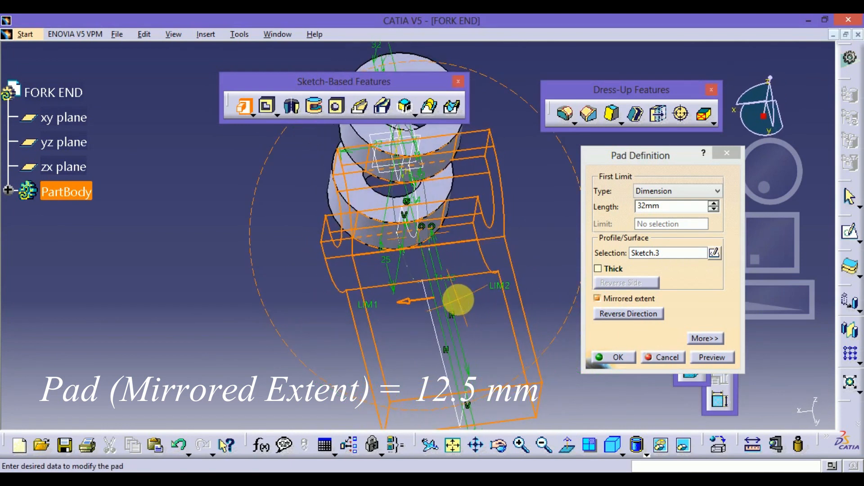
{"action": "left_click", "coordinate": [653, 207]}
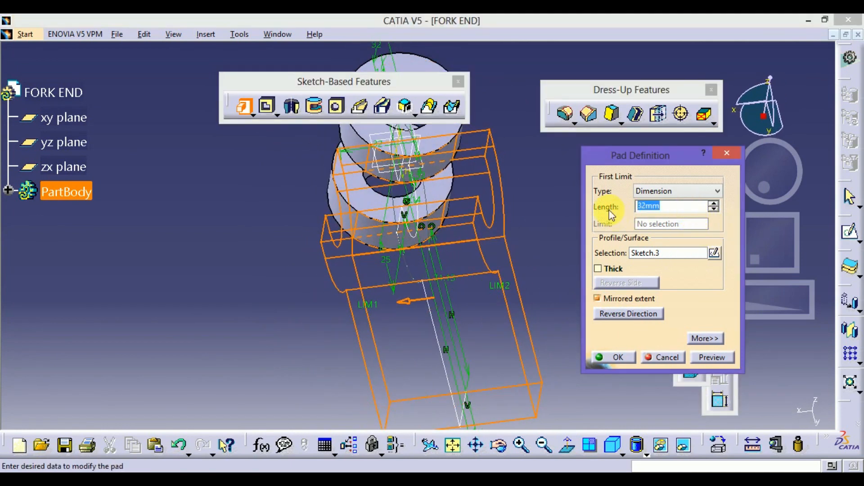
{"action": "type", "text": "12.5"}
{"action": "key", "text": "Return"}
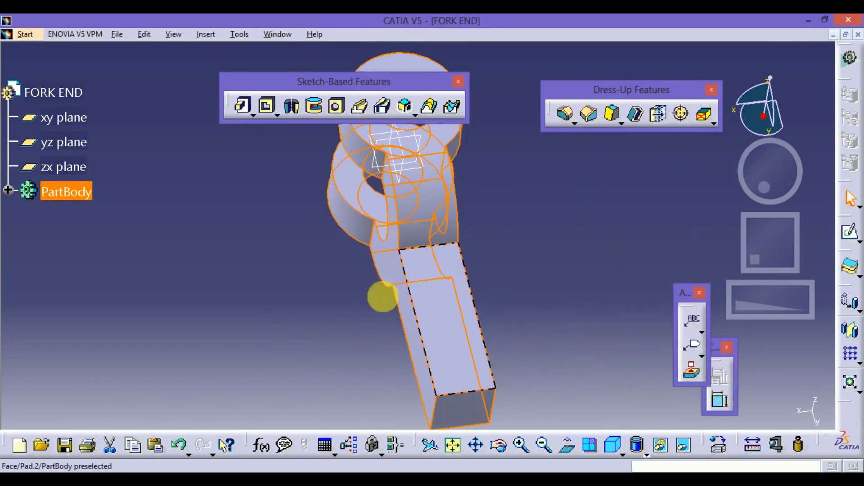
Step: Open a sketch on the shank's free end face and project the face's upper edge into it
{"action": "mouse_move", "coordinate": [183, 209]}
{"action": "middle_mouse_down"}
{"action": "mouse_move", "coordinate": [224, 277]}
{"action": "mouse_move", "coordinate": [420, 170]}
{"action": "mouse_move", "coordinate": [257, 63]}
{"action": "mouse_move", "coordinate": [392, 241]}
{"action": "mouse_move", "coordinate": [438, 393]}
{"action": "mouse_move", "coordinate": [390, 237]}
{"action": "mouse_move", "coordinate": [434, 428]}
{"action": "mouse_move", "coordinate": [362, 384]}
{"action": "mouse_move", "coordinate": [445, 350]}
{"action": "middle_mouse_up"}
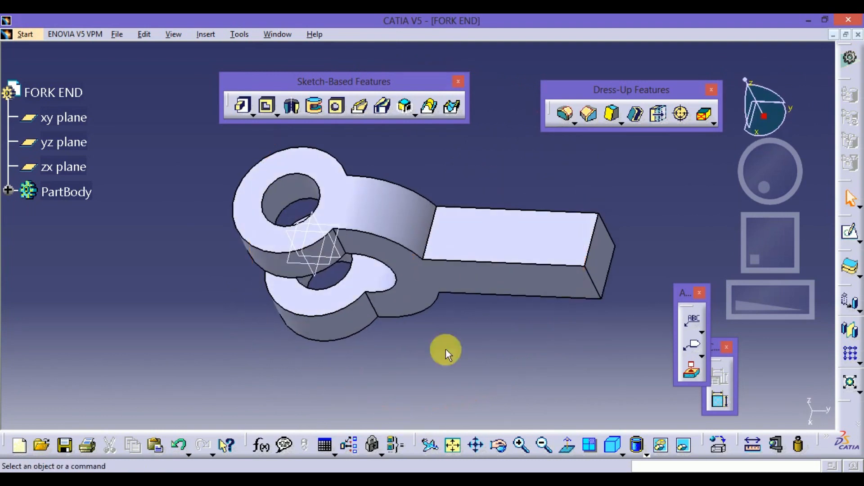
{"action": "left_click", "coordinate": [598, 255]}
{"action": "left_click", "coordinate": [852, 234]}
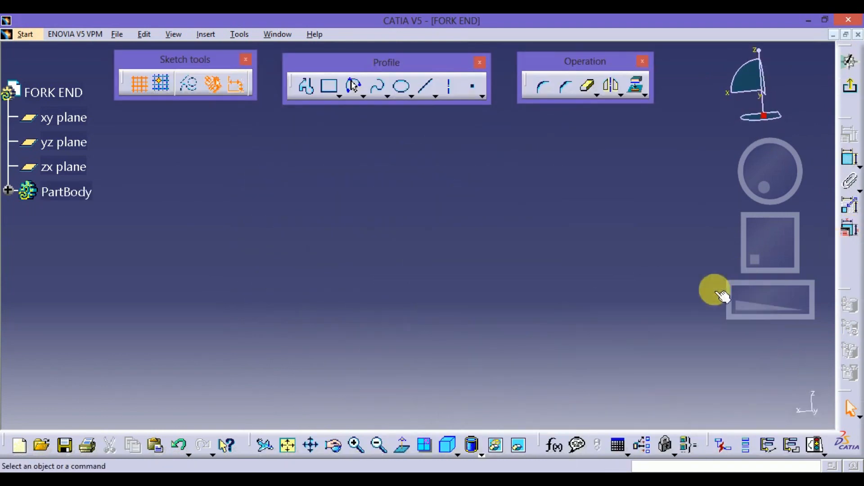
{"action": "left_click", "coordinate": [287, 450]}
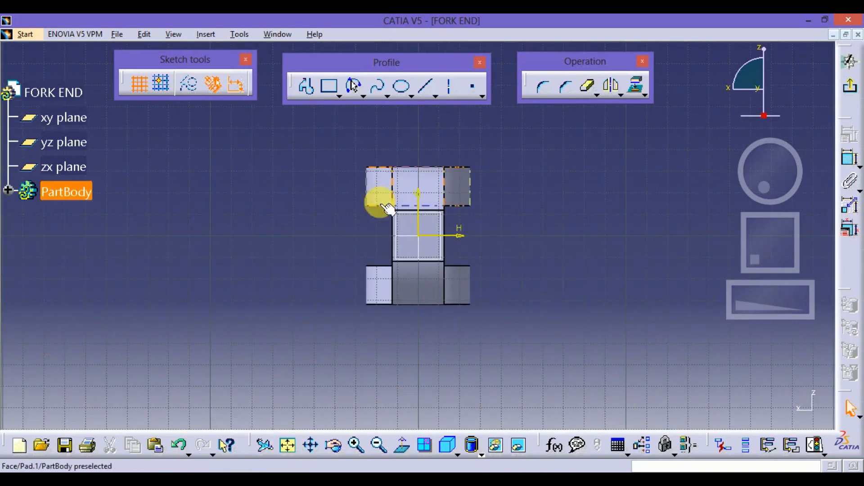
{"action": "middle_click_drag", "start_coordinate": [570, 252], "coordinate": [571, 164]}
{"action": "left_click", "coordinate": [413, 171]}
{"action": "left_click", "coordinate": [637, 86]}
{"action": "left_click", "coordinate": [559, 190]}
Step: Draw a circle about 15.8 mm in diameter centred on the left end of the projected edge
{"action": "left_click", "coordinate": [364, 94]}
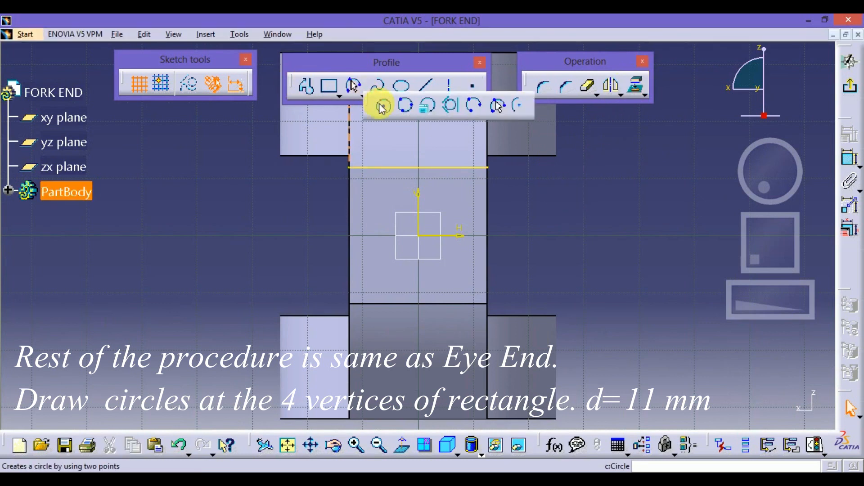
{"action": "left_click", "coordinate": [382, 107]}
{"action": "left_click", "coordinate": [349, 168]}
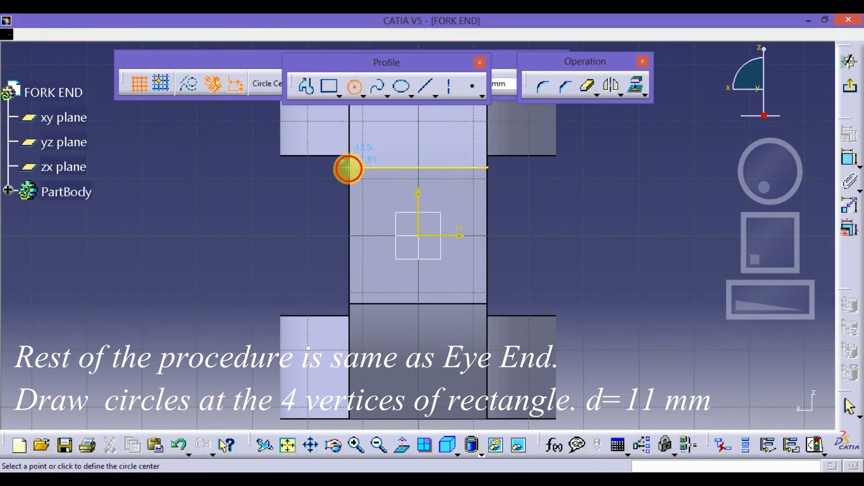
{"action": "left_click", "coordinate": [320, 131]}
Step: Dimension the corner circle and set its diameter to 11 mm
{"action": "left_click", "coordinate": [849, 160]}
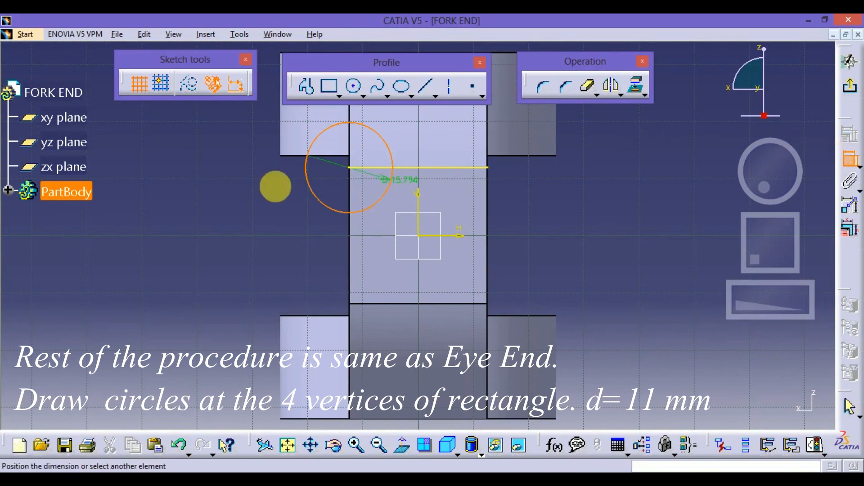
{"action": "left_click", "coordinate": [260, 185]}
{"action": "double_click", "coordinate": [259, 182]}
{"action": "type", "text": "1"}
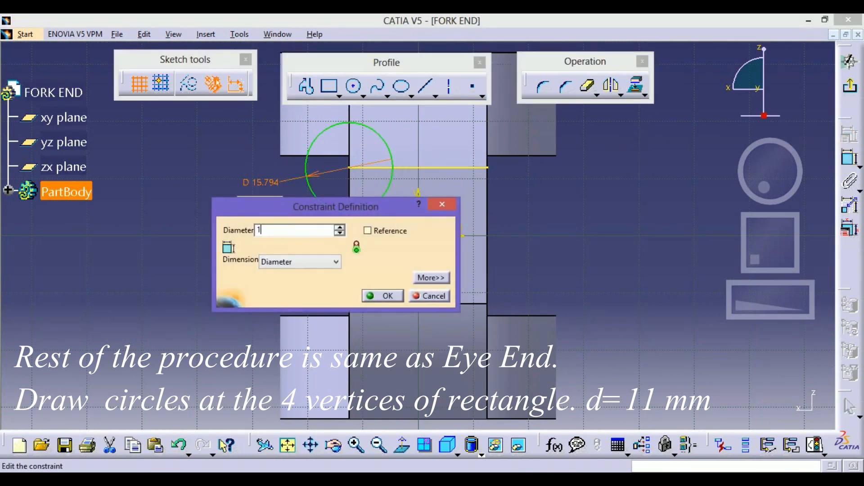
{"action": "type", "text": "1"}
{"action": "key", "text": "Return"}
{"action": "left_click", "coordinate": [243, 226]}
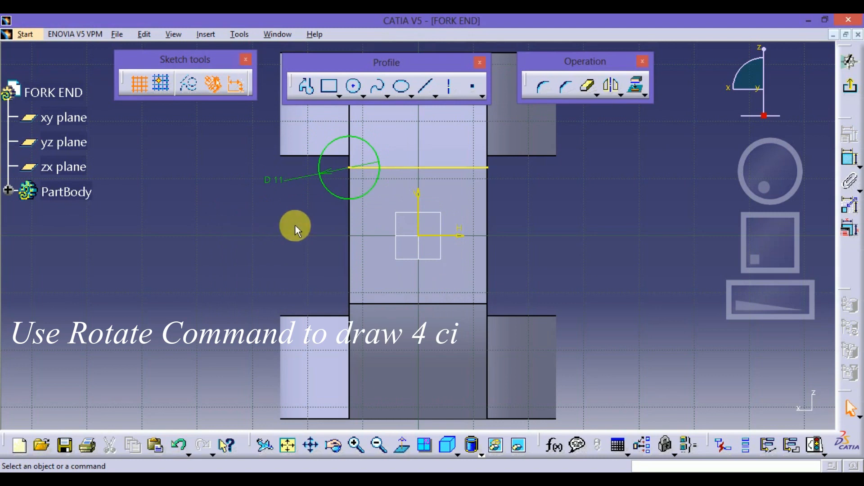
Step: Rotate the corner circle about the sketch origin with 3 duplicate instances at 90 degrees, and delete the projected edge
{"action": "left_click", "coordinate": [368, 201]}
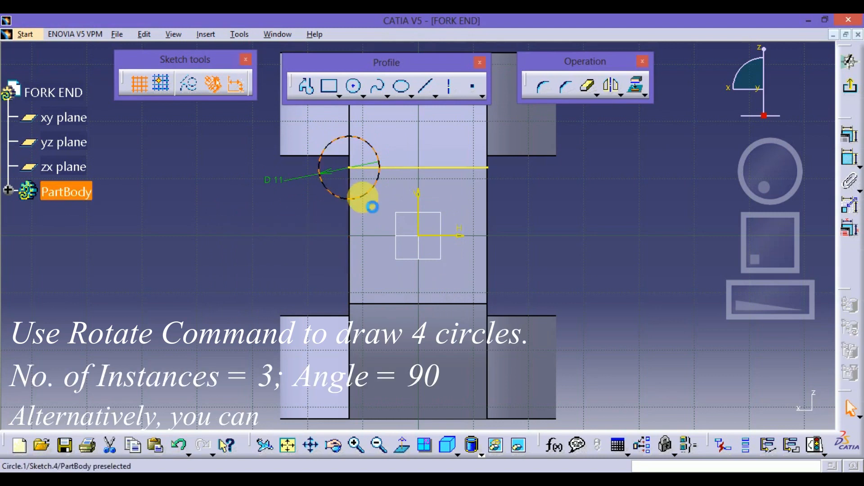
{"action": "left_click", "coordinate": [624, 96]}
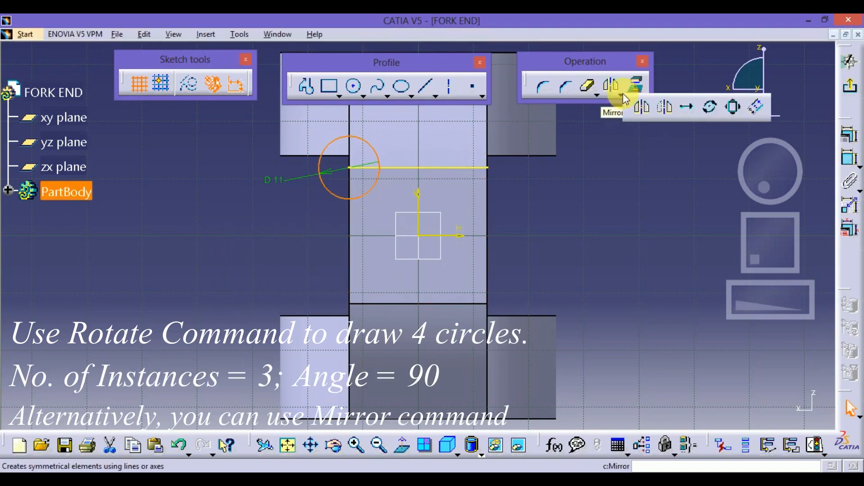
{"action": "left_click", "coordinate": [717, 108]}
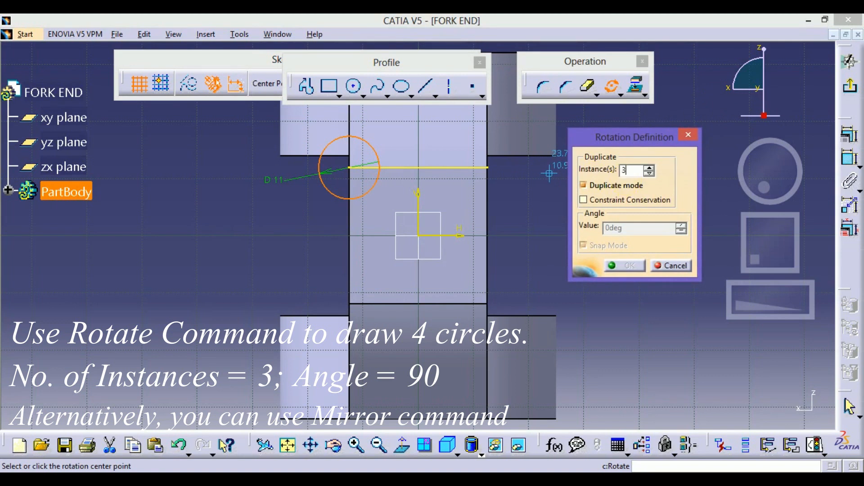
{"action": "left_click", "coordinate": [426, 239]}
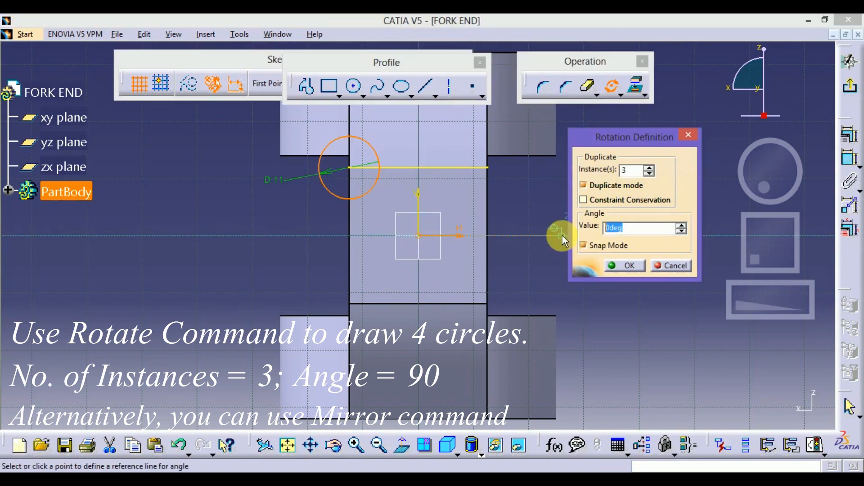
{"action": "left_click", "coordinate": [633, 266]}
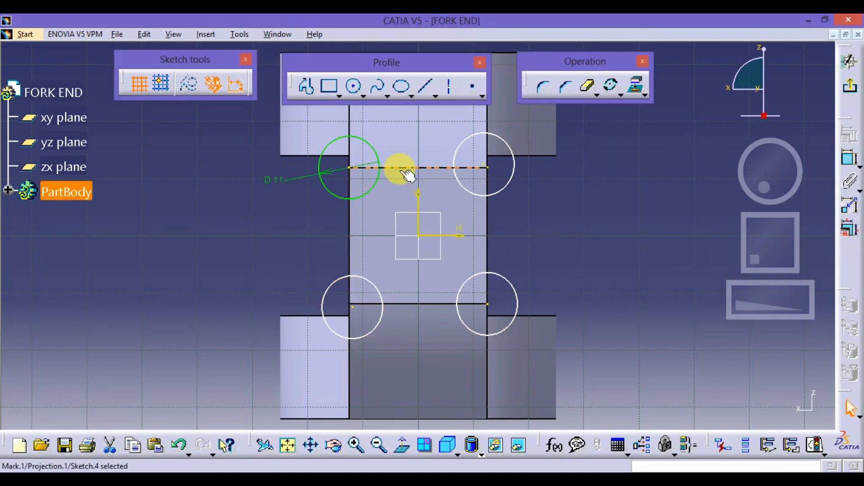
{"action": "left_click", "coordinate": [414, 176]}
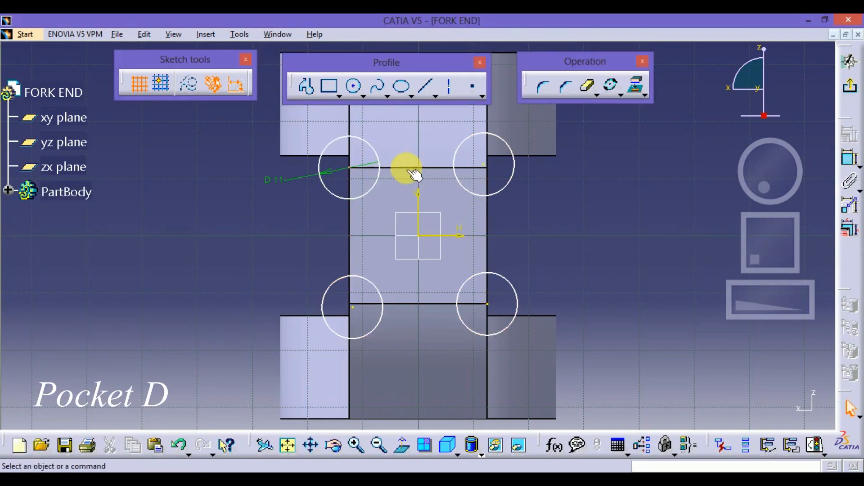
Step: Exit the sketch and pocket the four corner circles along the shank to a depth of 38 mm
{"action": "left_click", "coordinate": [852, 88]}
{"action": "left_click", "coordinate": [269, 107]}
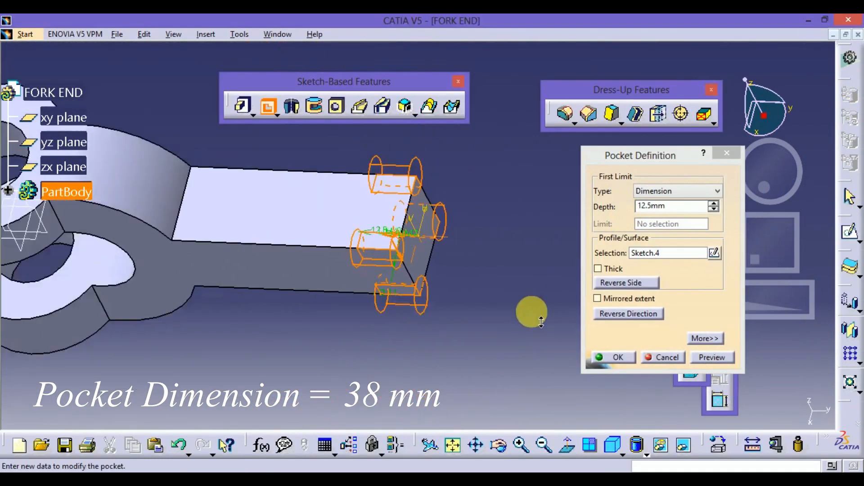
{"action": "left_click", "coordinate": [675, 207]}
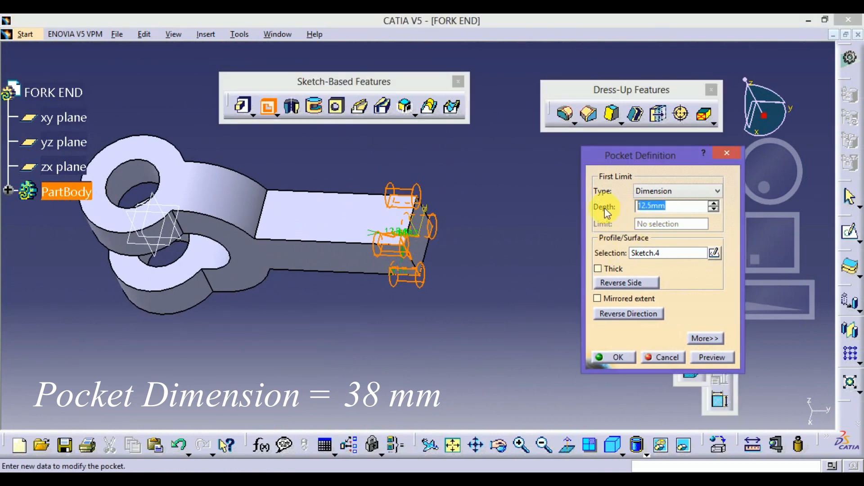
{"action": "left_click", "coordinate": [622, 363]}
{"action": "left_click", "coordinate": [441, 315]}
Step: Open a sketch on the shank's free end face and draw a circle about 19 mm in diameter centred on the origin
{"action": "left_click", "coordinate": [411, 234]}
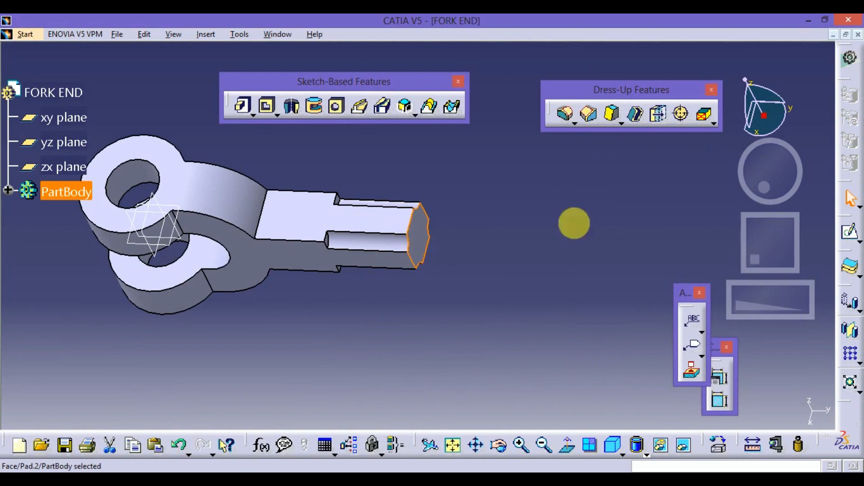
{"action": "left_click", "coordinate": [850, 232]}
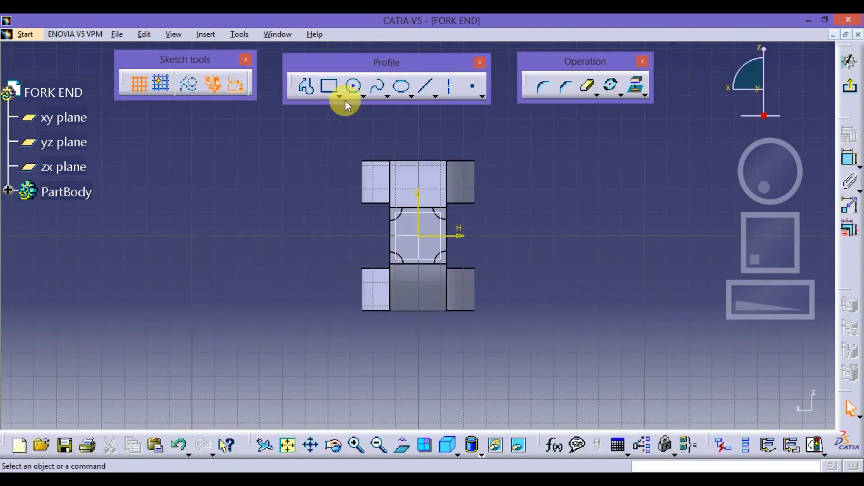
{"action": "left_click", "coordinate": [357, 91]}
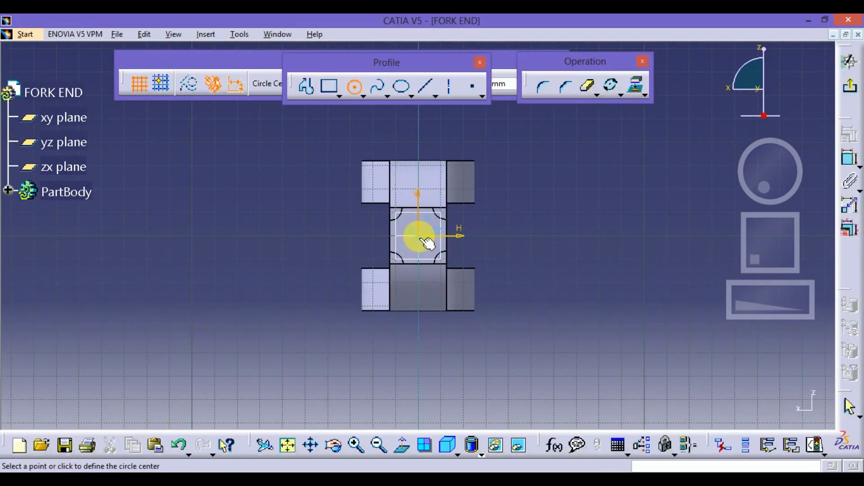
{"action": "left_click", "coordinate": [429, 222]}
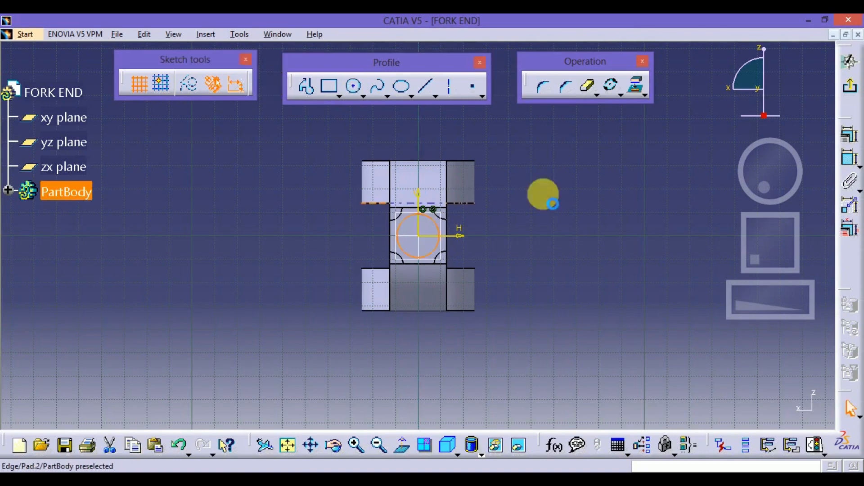
Step: Dimension the centred circle and set its diameter to 20 mm
{"action": "left_click", "coordinate": [850, 159]}
{"action": "left_click", "coordinate": [435, 225]}
{"action": "left_click", "coordinate": [495, 218]}
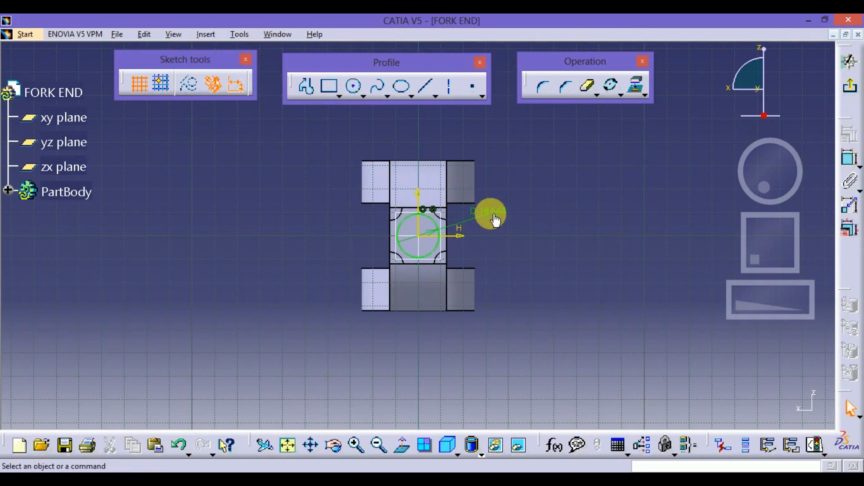
{"action": "double_click", "coordinate": [495, 218]}
{"action": "type", "text": "20"}
{"action": "key", "text": "Return"}
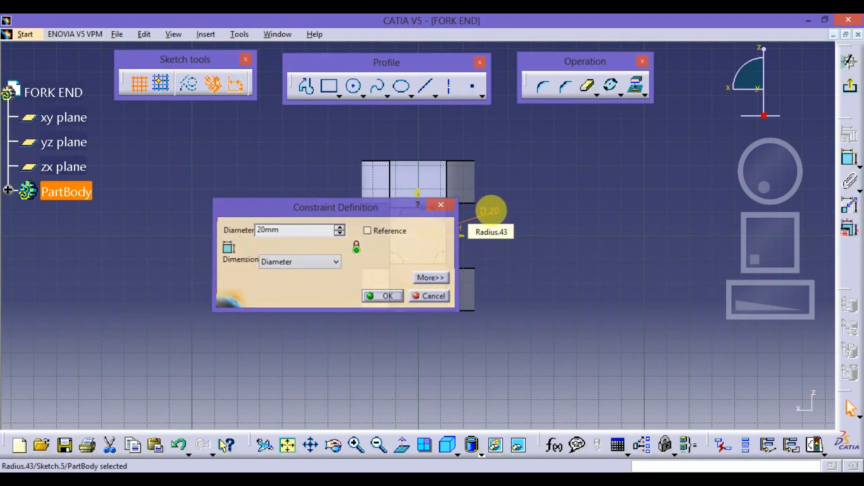
Step: Exit the sketch and pad the circle outward from the shank end with a length of 20 mm
{"action": "left_click", "coordinate": [850, 89]}
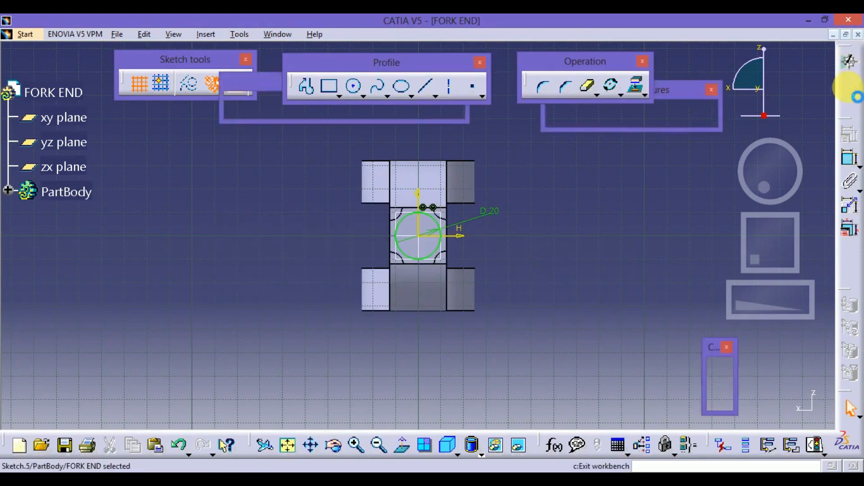
{"action": "left_click", "coordinate": [237, 109]}
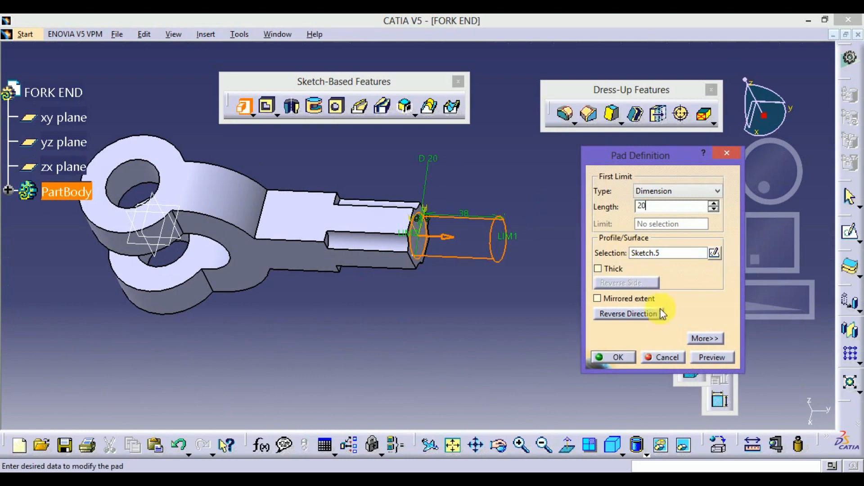
{"action": "left_click", "coordinate": [628, 362]}
{"action": "left_click", "coordinate": [495, 343]}
Step: Switch the model display to plain shading without edges
{"action": "middle_click_drag", "start_coordinate": [496, 344], "coordinate": [492, 295]}
{"action": "left_click", "coordinate": [647, 454]}
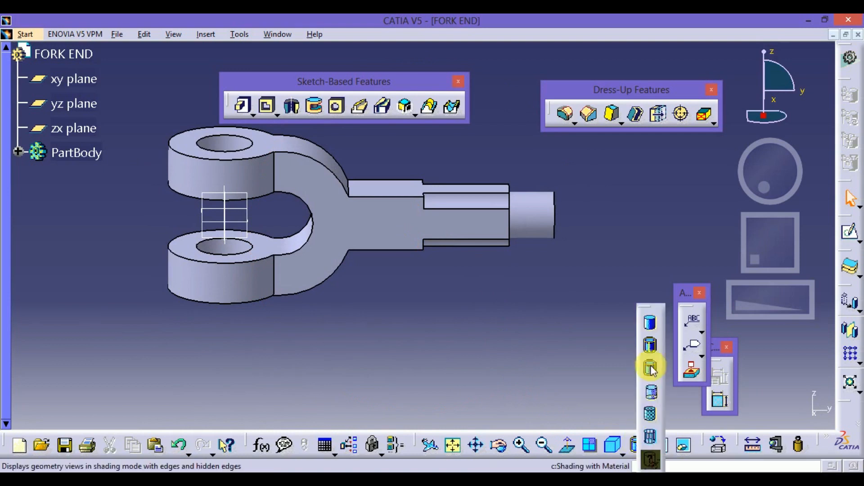
{"action": "left_click", "coordinate": [654, 326]}
Step: Hide the xy, yz and zx reference planes
{"action": "middle_click_drag", "start_coordinate": [379, 297], "coordinate": [316, 377]}
{"action": "left_click", "coordinate": [81, 78]}
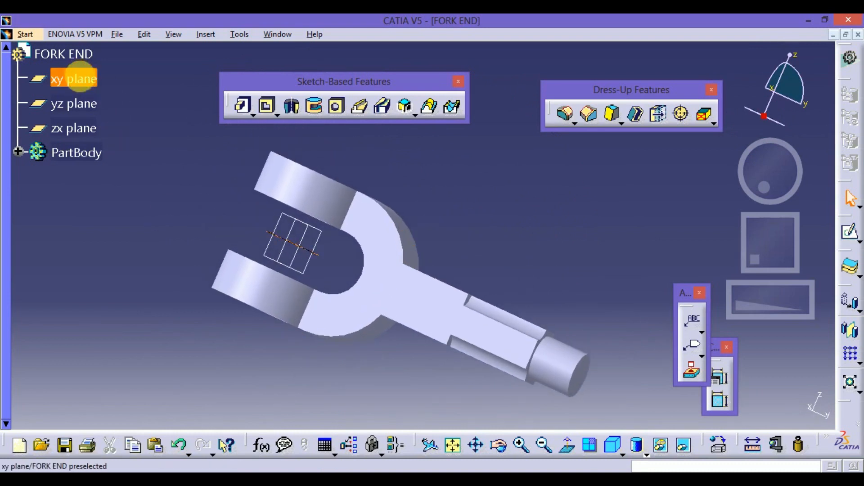
{"action": "left_click", "coordinate": [80, 103], "text": "ctrl"}
{"action": "left_click", "coordinate": [85, 129], "text": "ctrl"}
{"action": "right_click", "coordinate": [84, 129]}
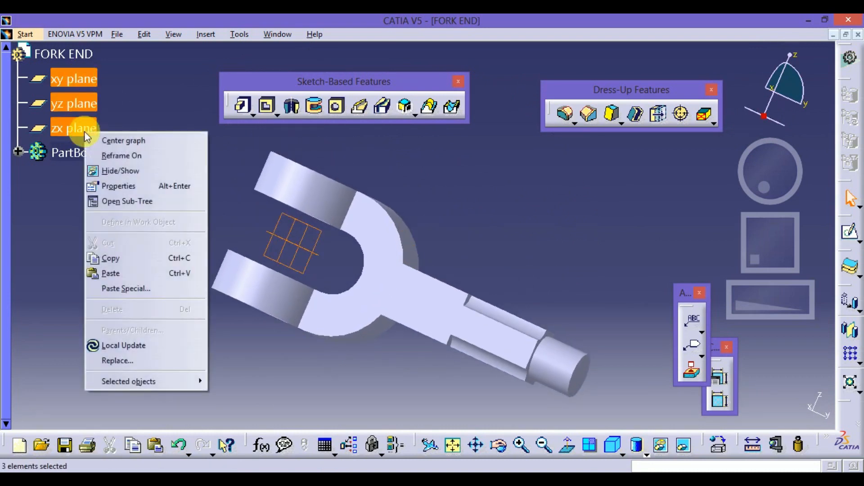
{"action": "left_click", "coordinate": [110, 170]}
{"action": "middle_click_drag", "start_coordinate": [436, 171], "coordinate": [437, 288]}
{"action": "middle_click_drag", "start_coordinate": [396, 329], "coordinate": [396, 391]}
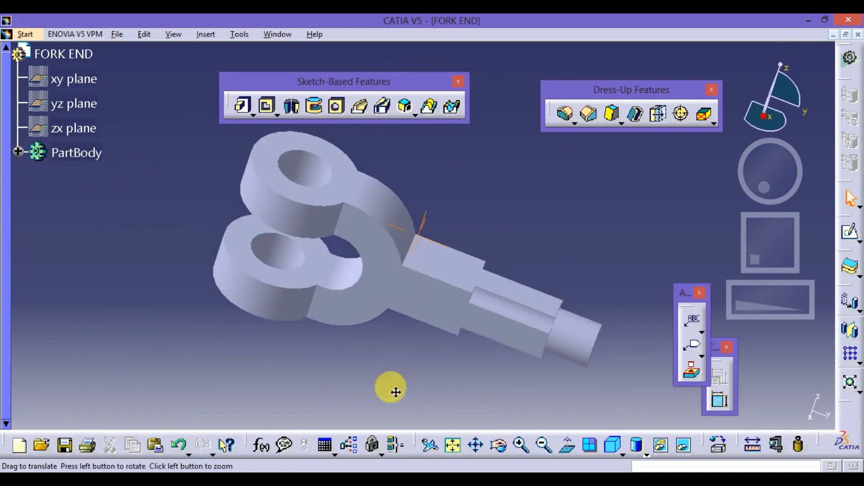
{"action": "middle_click_drag", "start_coordinate": [396, 392], "coordinate": [401, 405]}
{"action": "middle_click_drag", "start_coordinate": [401, 405], "coordinate": [397, 396]}
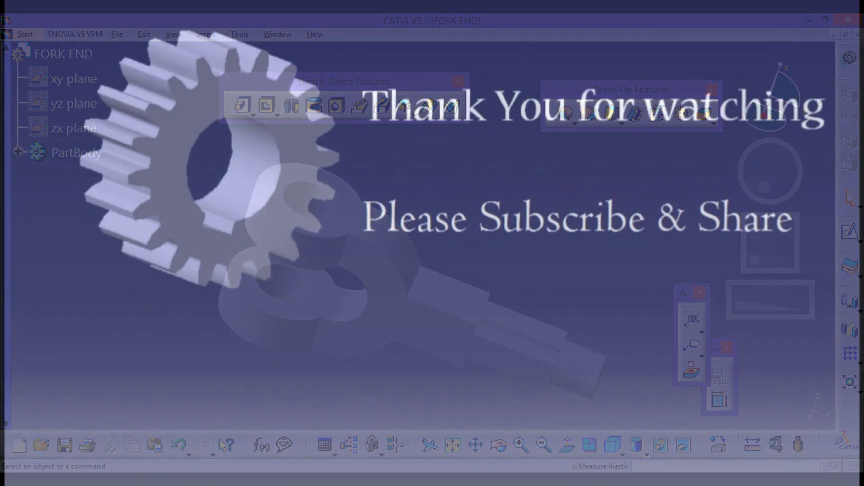